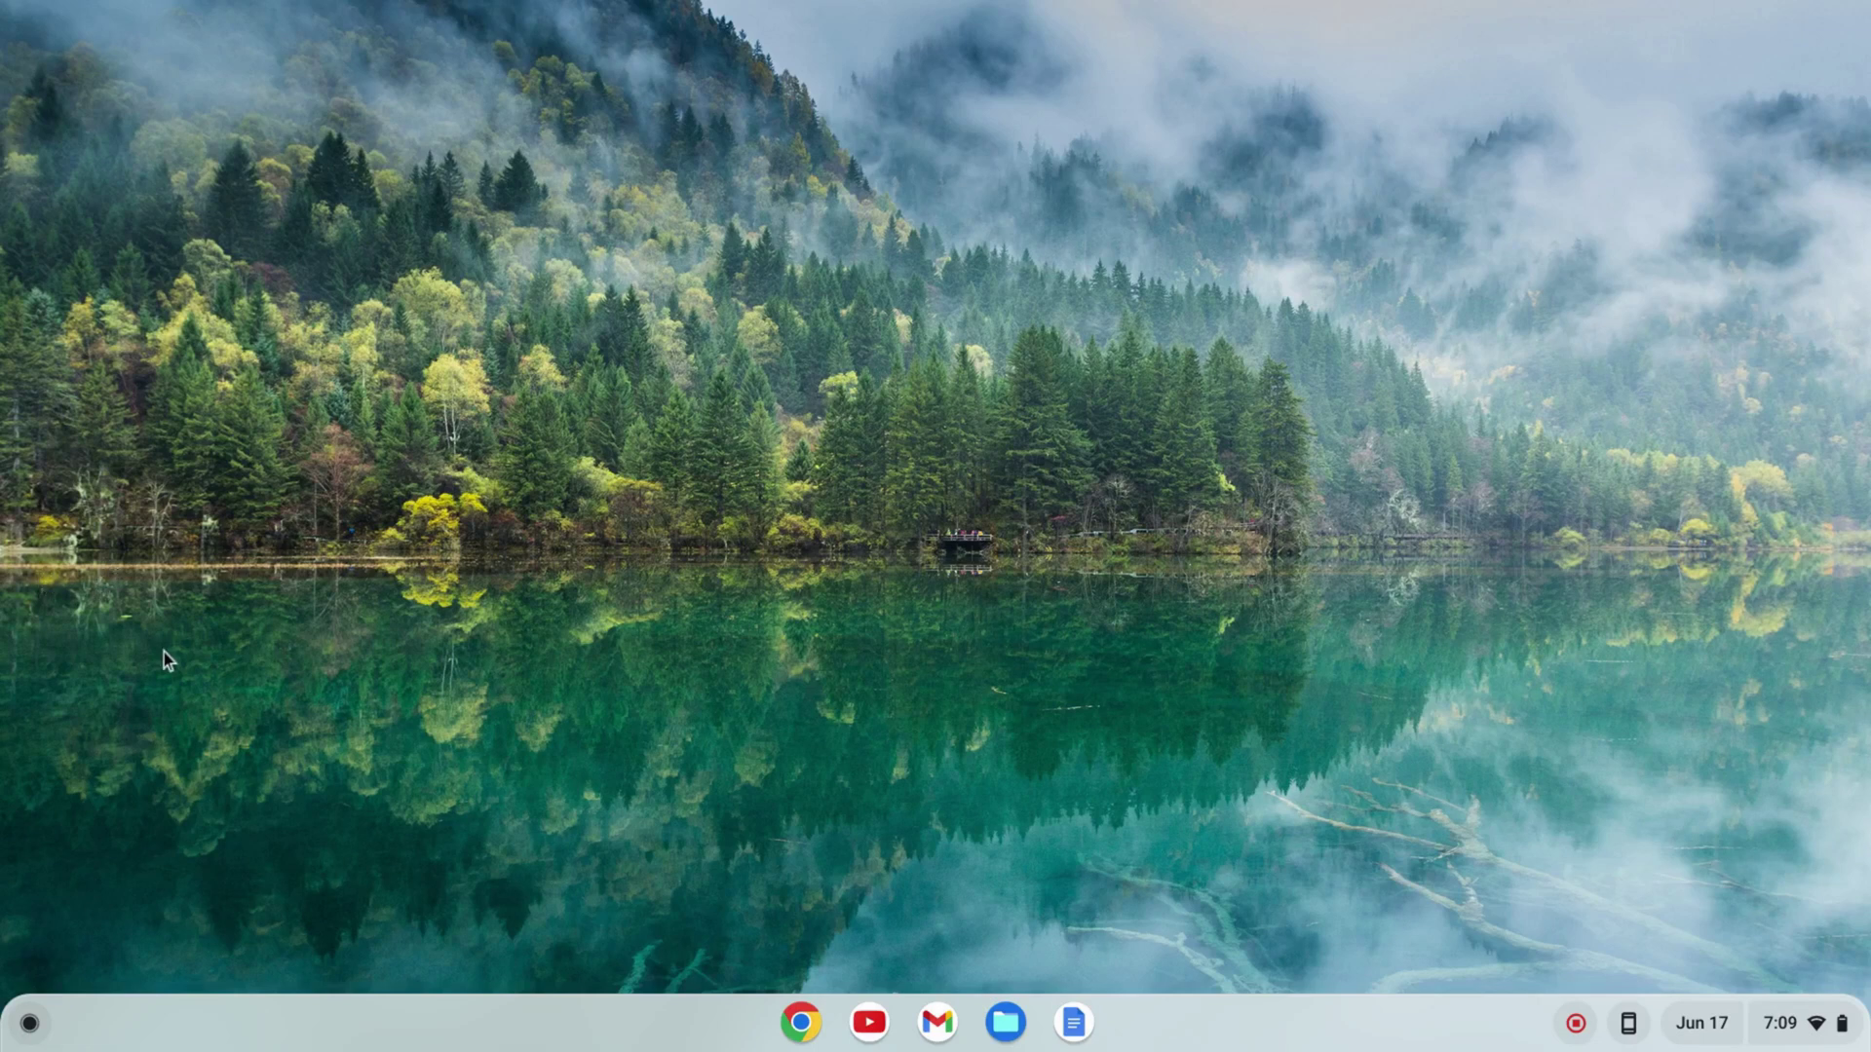
Step: Open ChromeOS Settings from the Launcher and go to Advanced > Developers
click(30, 1024)
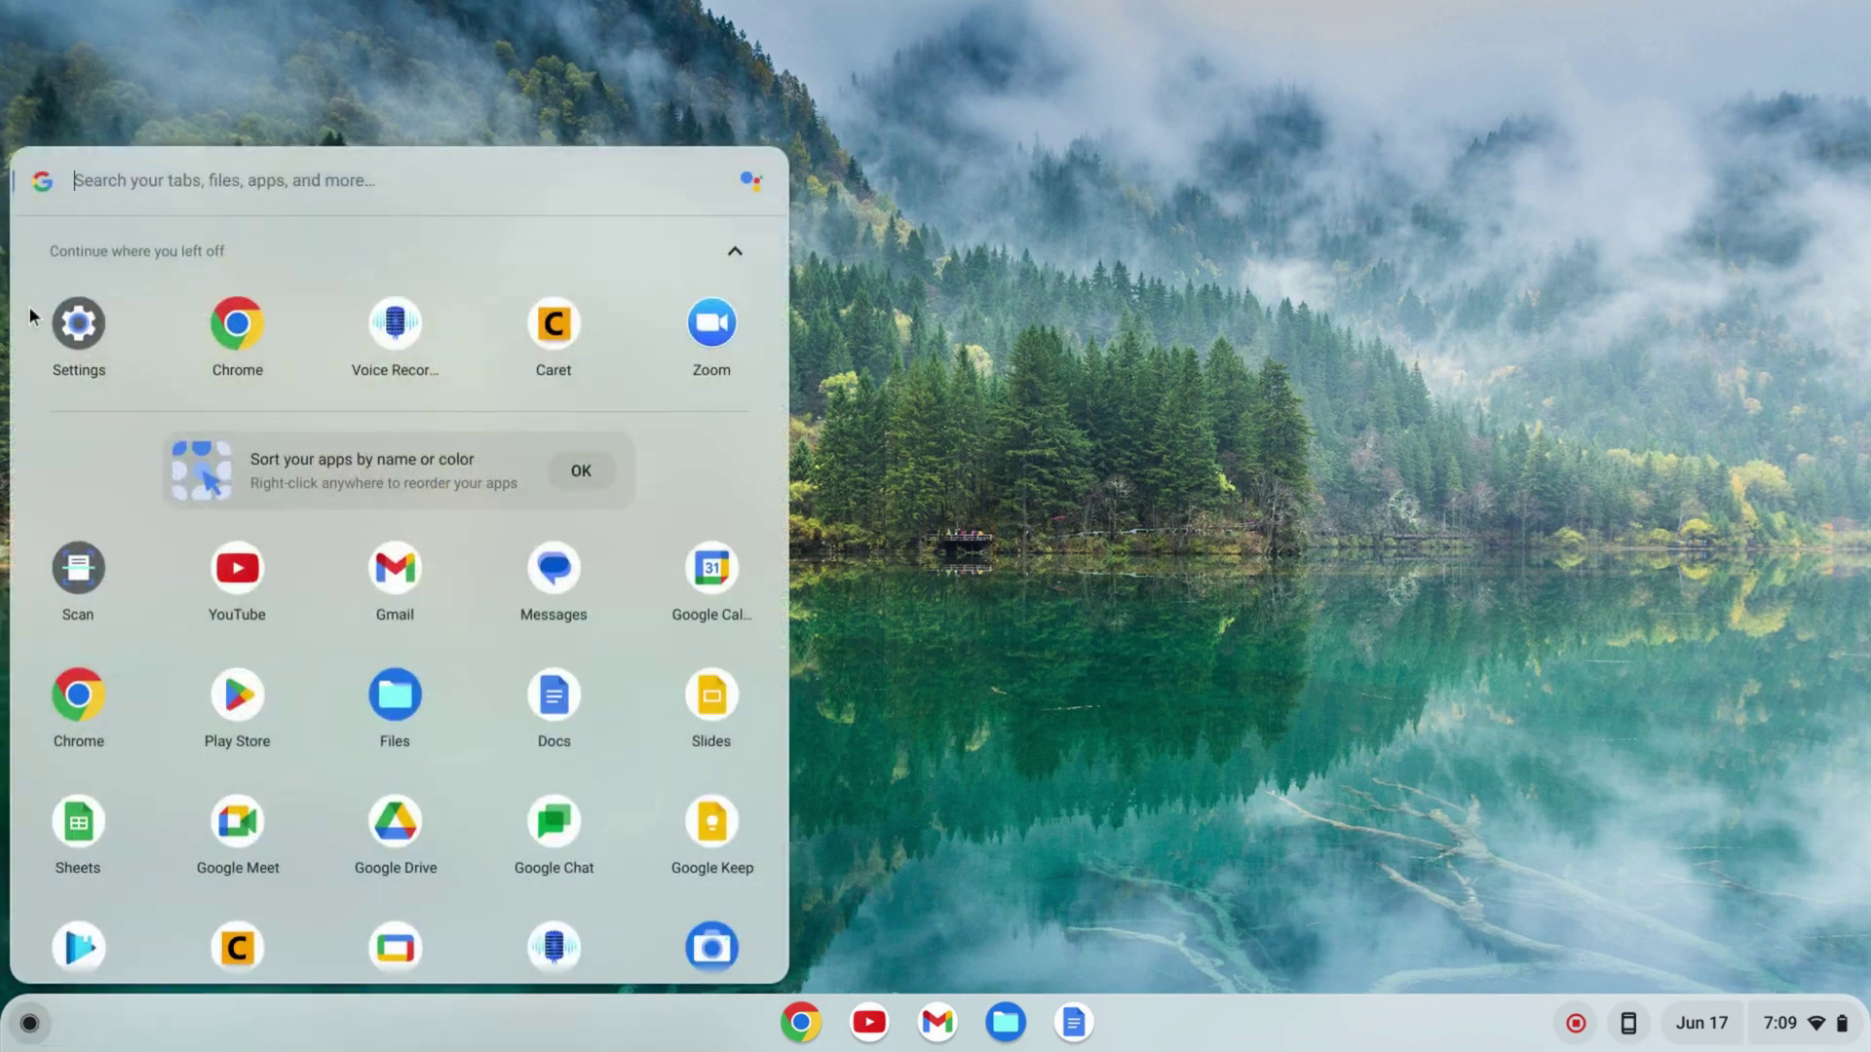
click(79, 331)
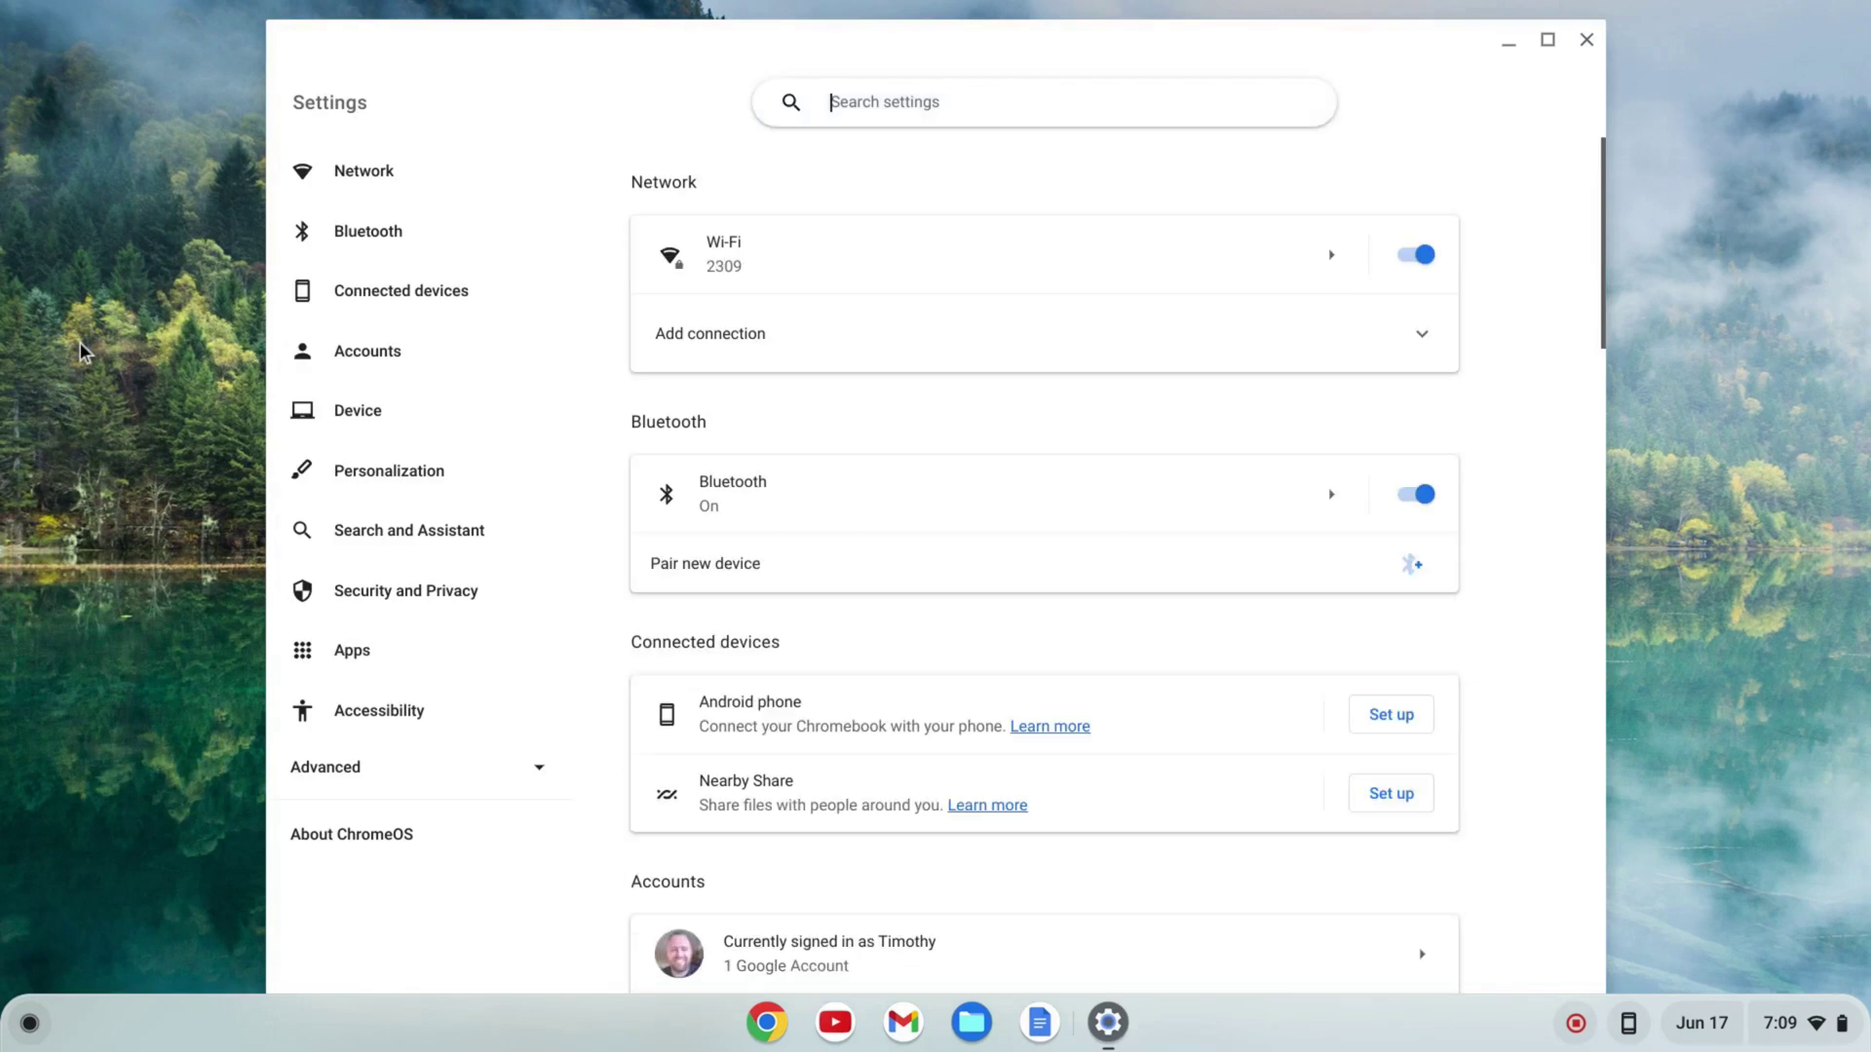
click(344, 784)
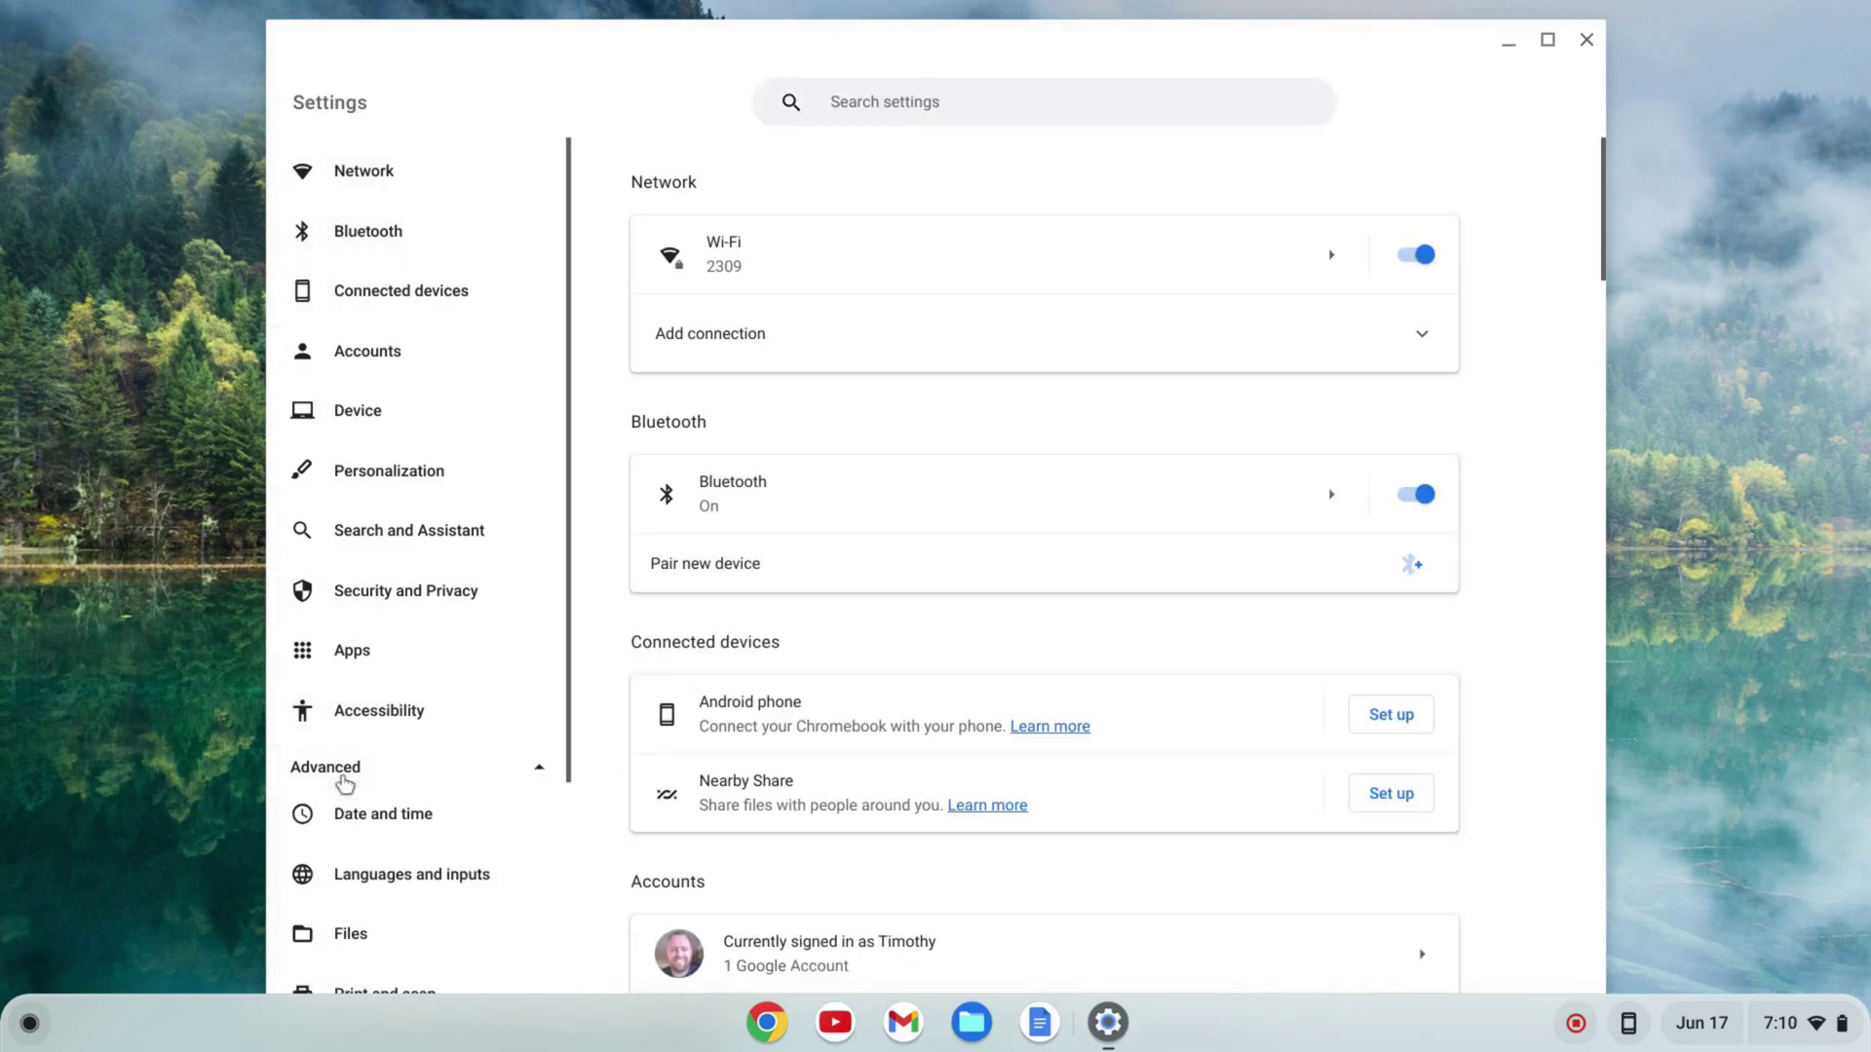
scroll(493, 543, down, 3)
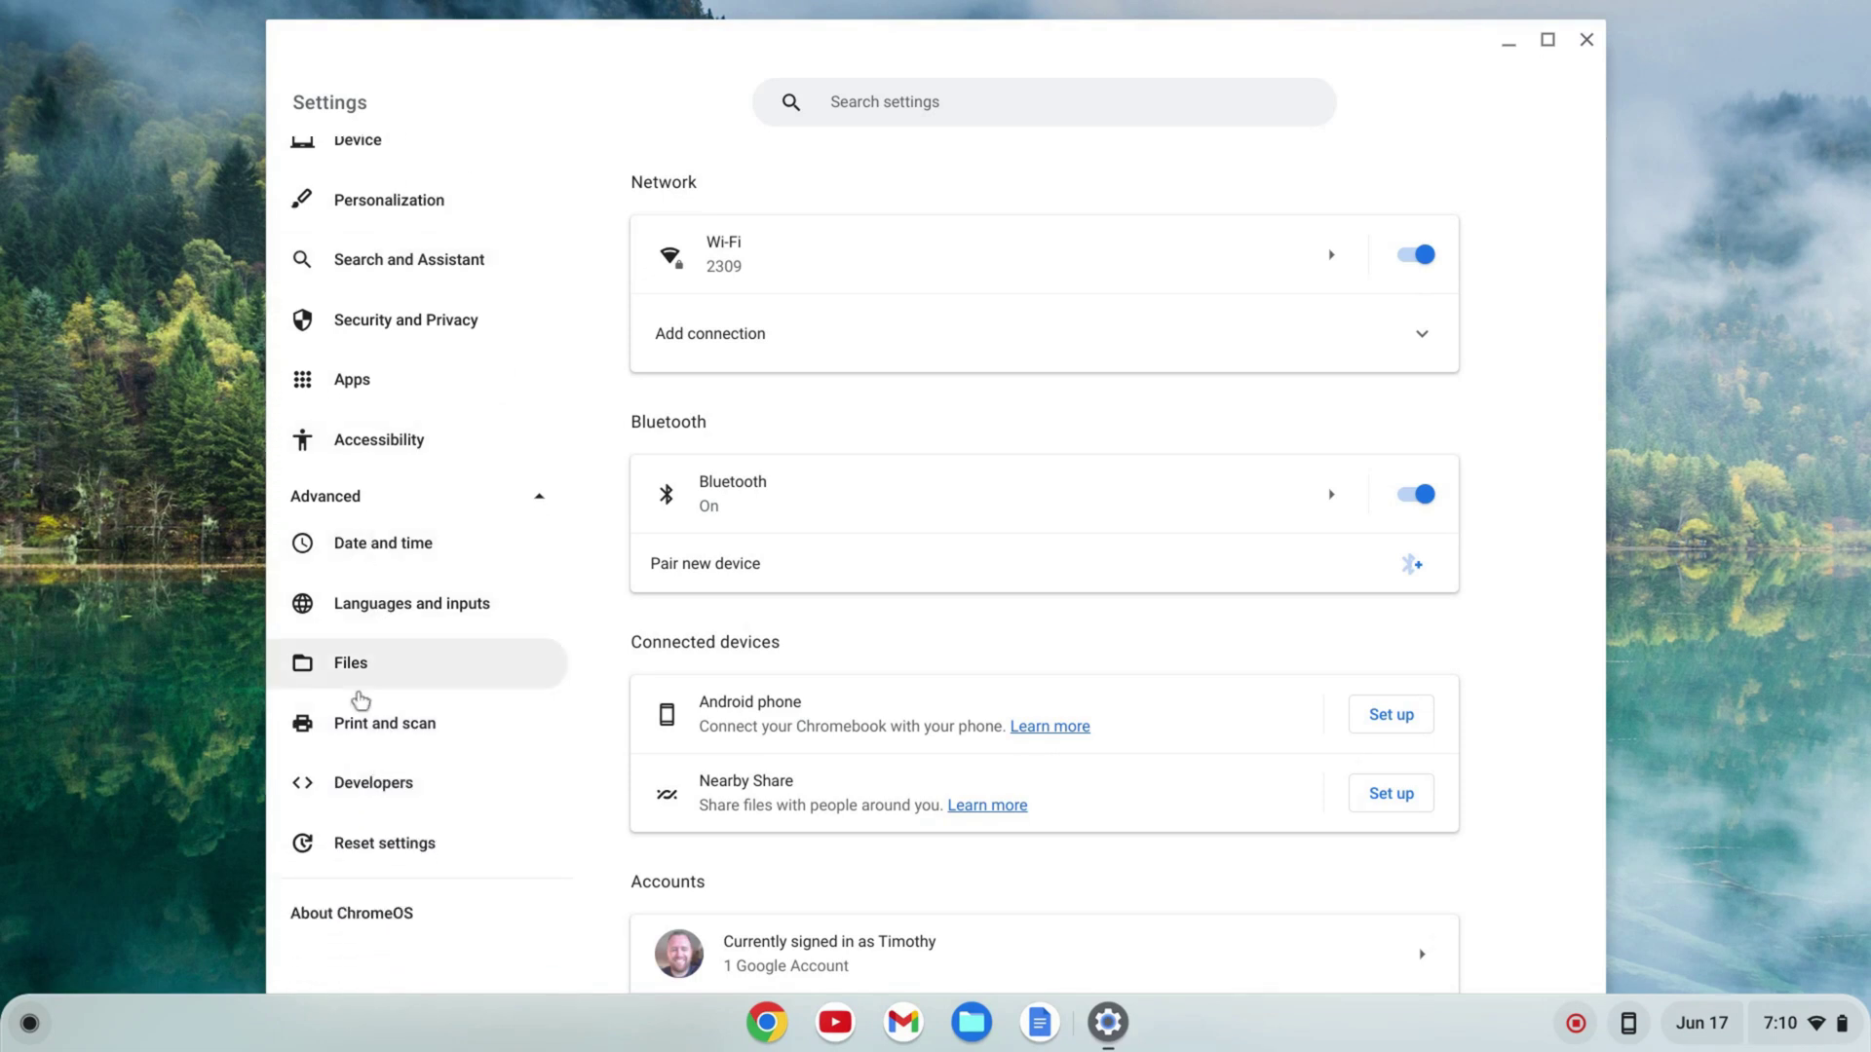
click(340, 794)
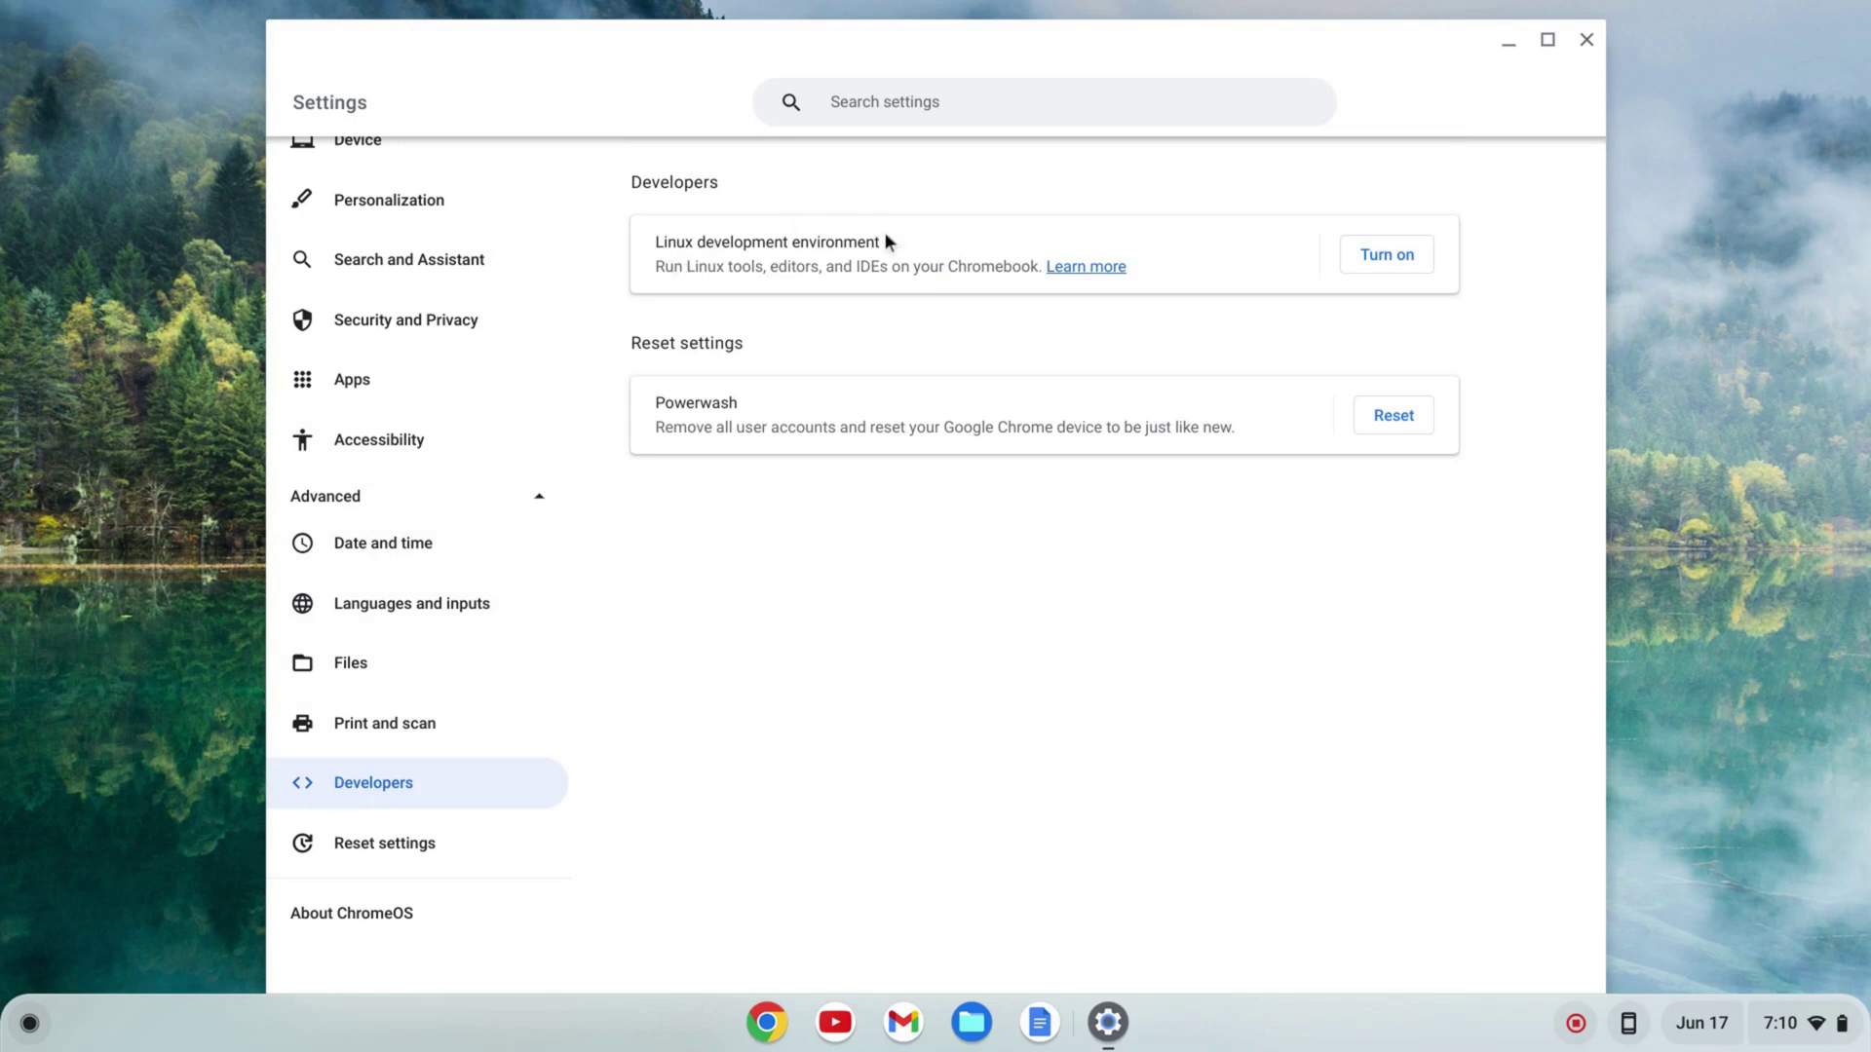
Step: Turn on the Linux development environment and install it with the Recommended 10.0 GB disk
click(1400, 256)
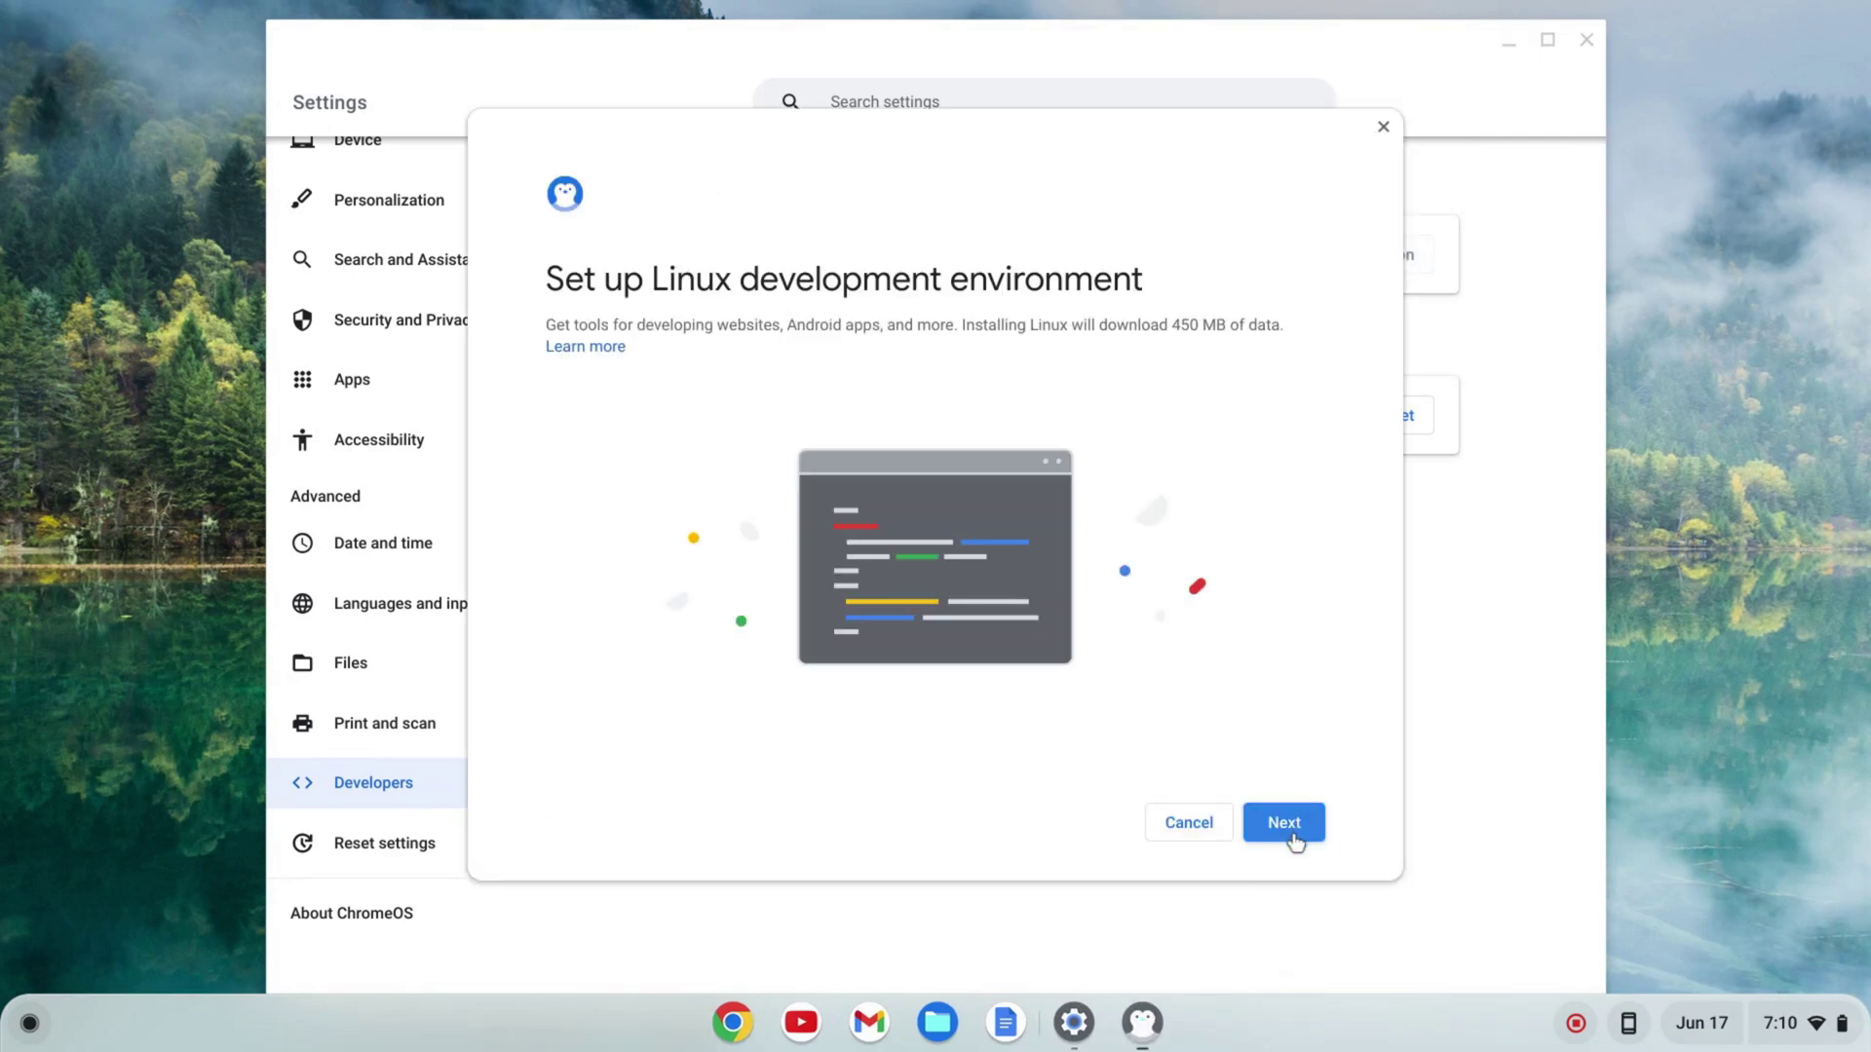
click(1292, 836)
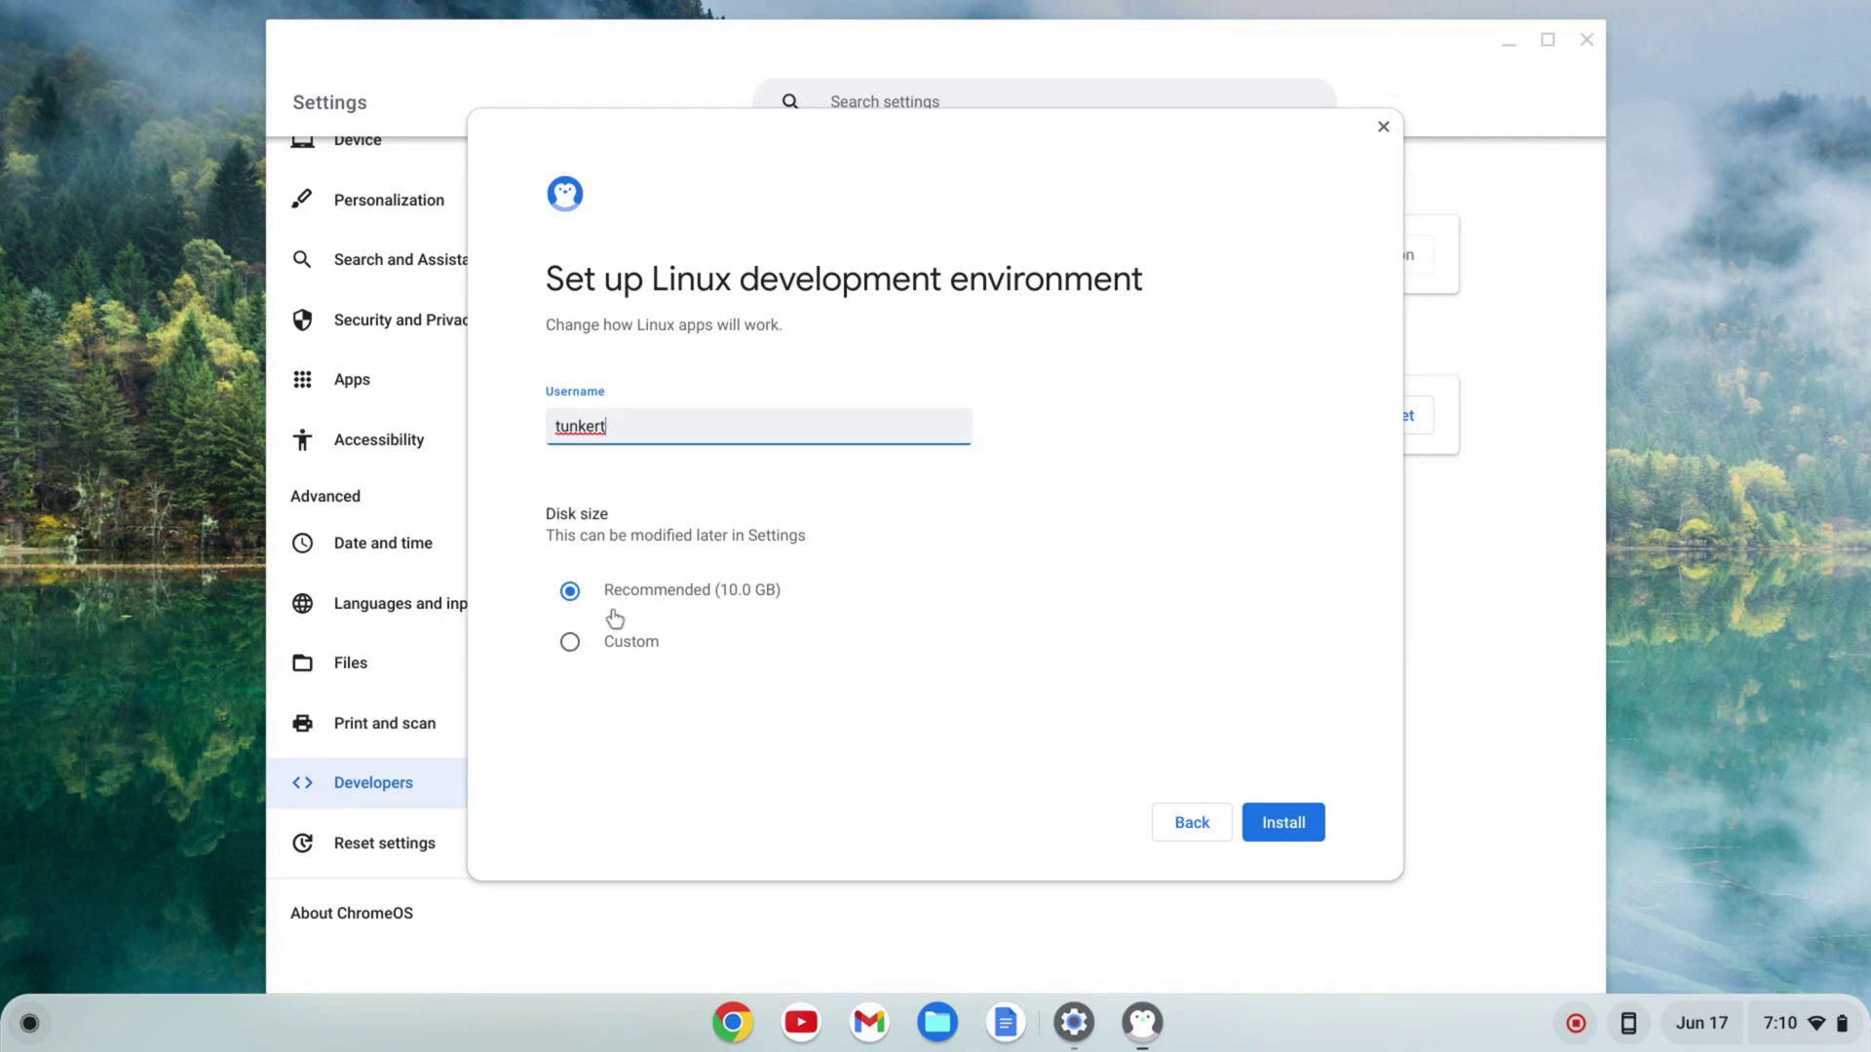
click(1299, 826)
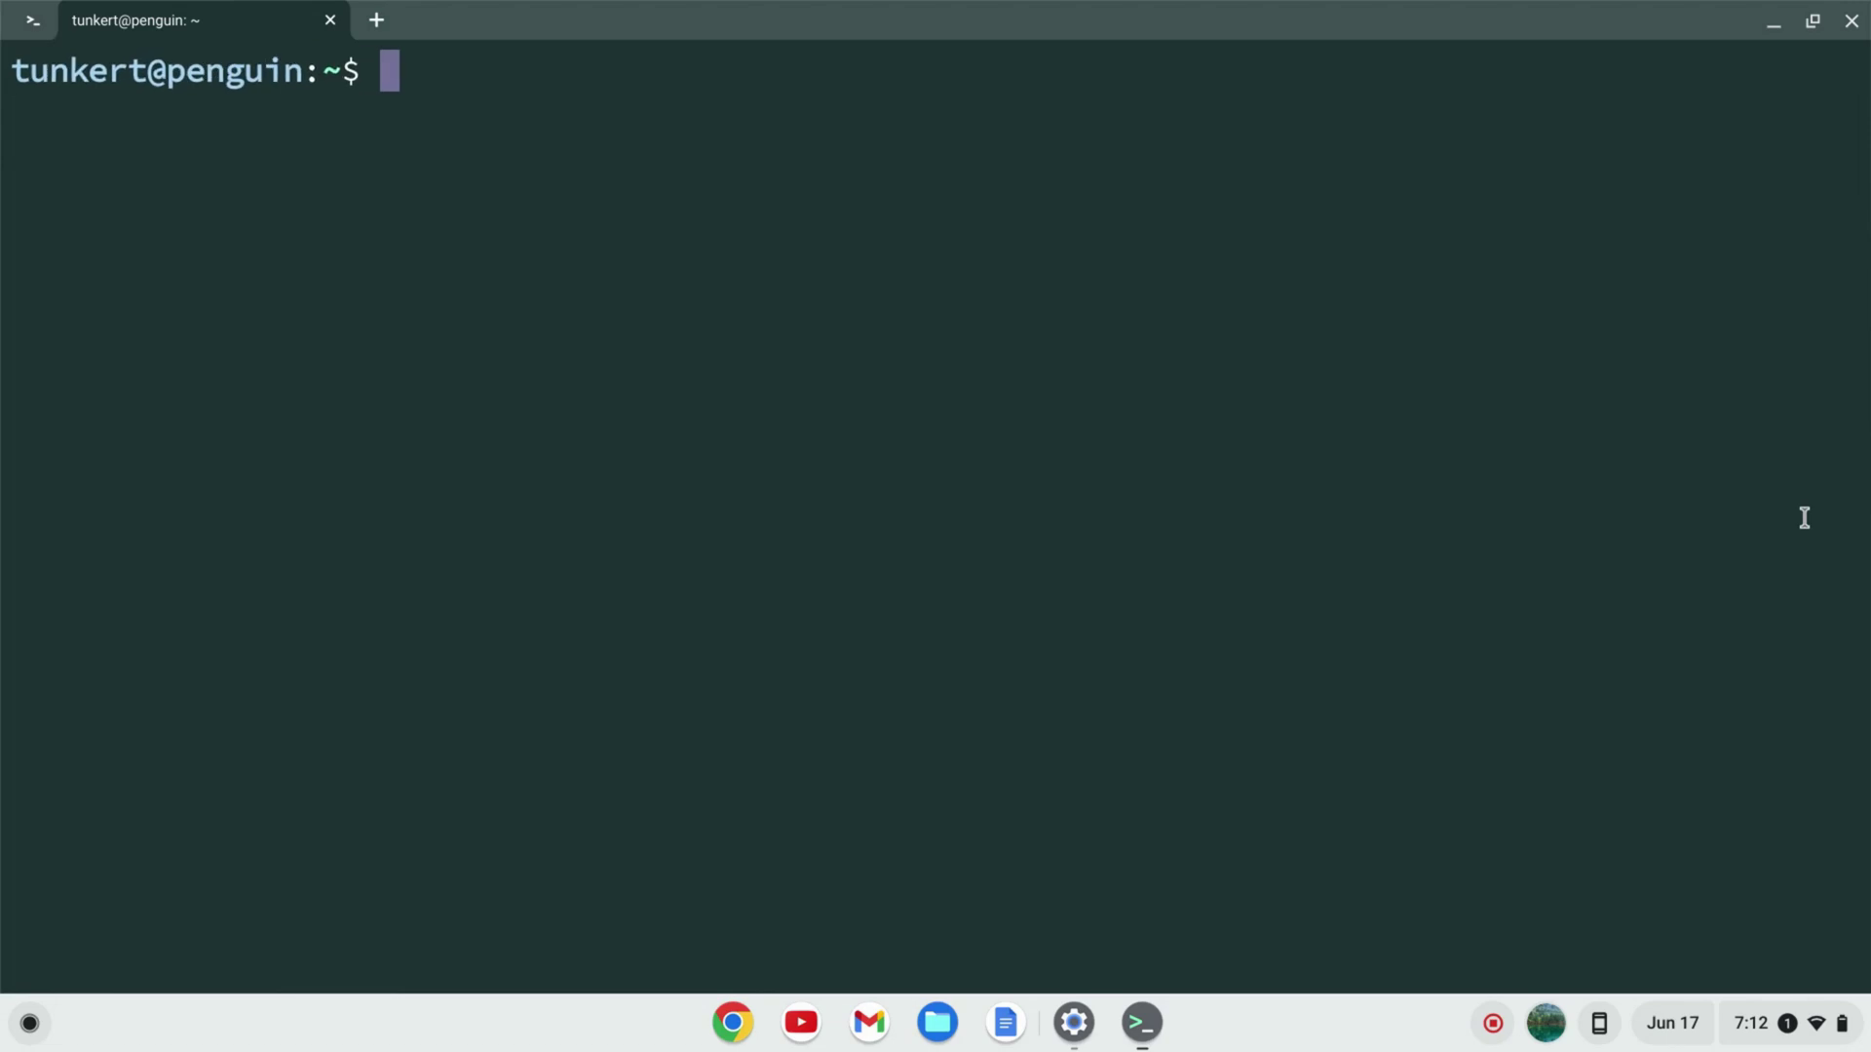
Step: Enlarge the terminal text and run 'sudo apt-get update && sudo apt-get dist-upgrade -y'
key(ctrl+plus)
key(ctrl+plus)
key(ctrl+plus)
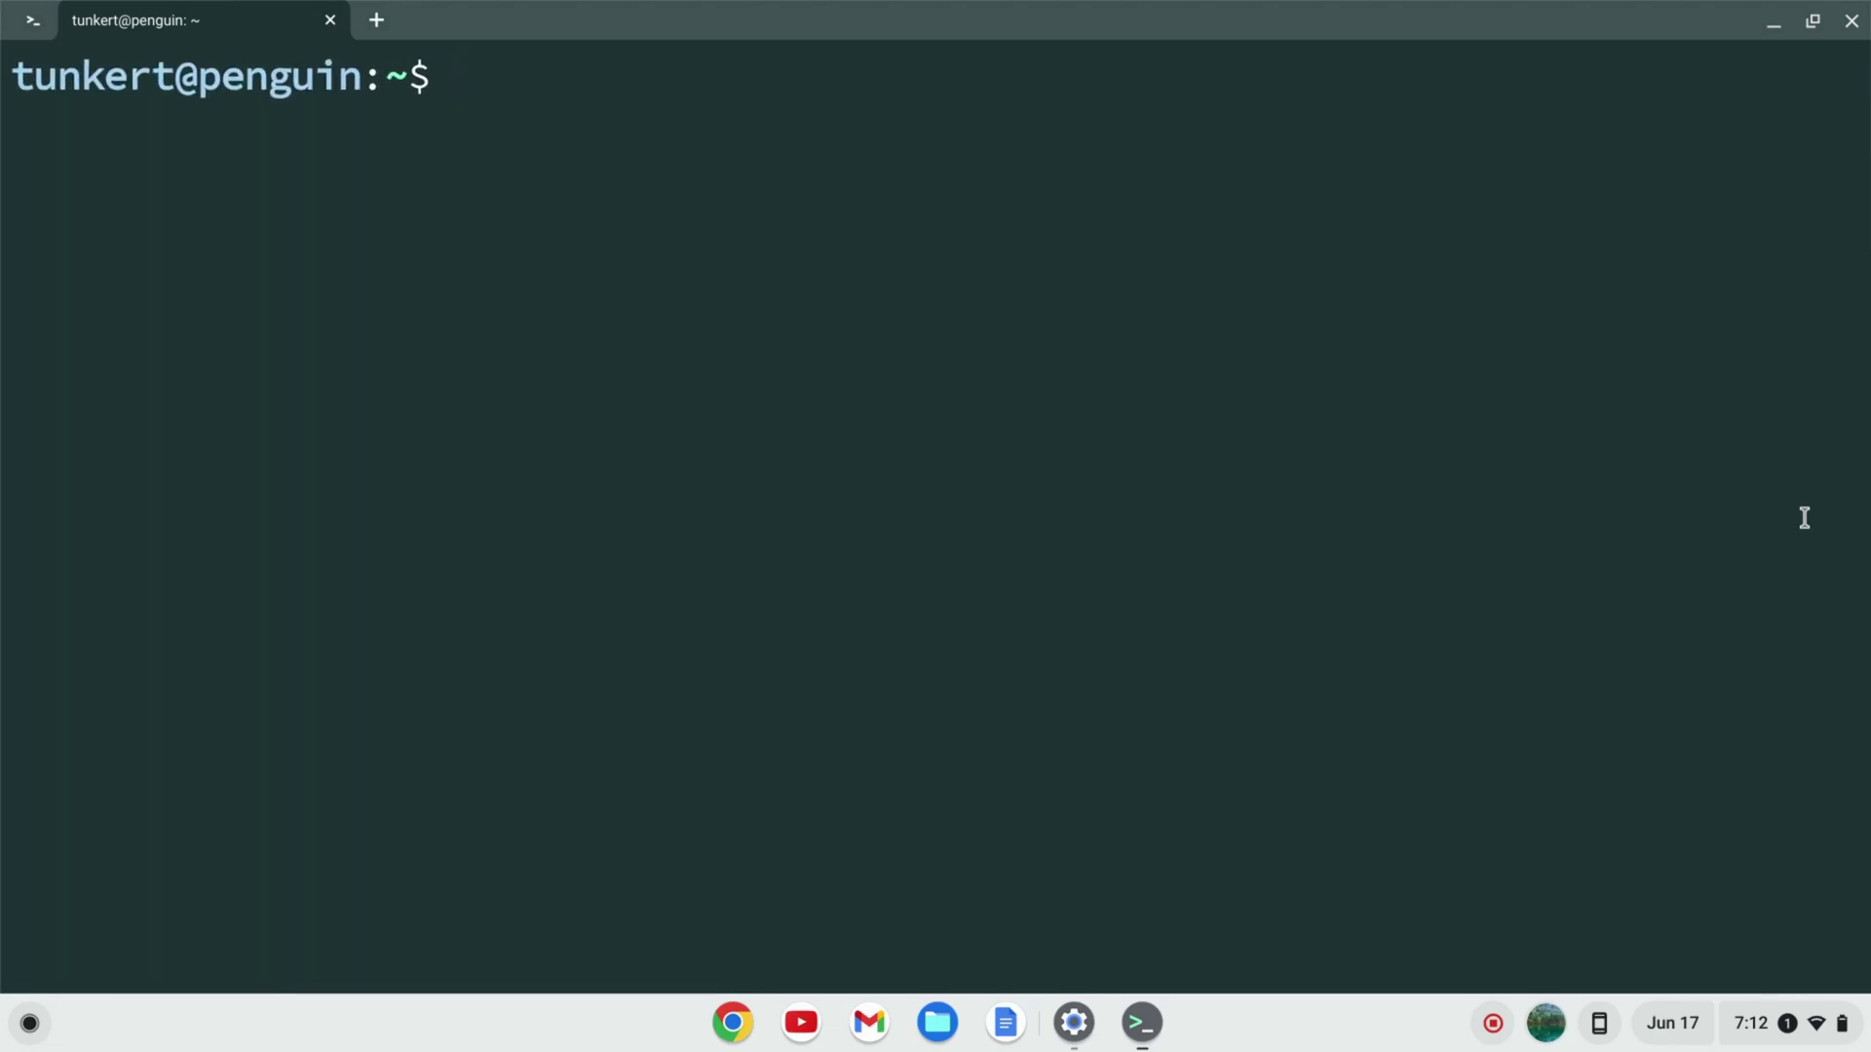
text(sudo)
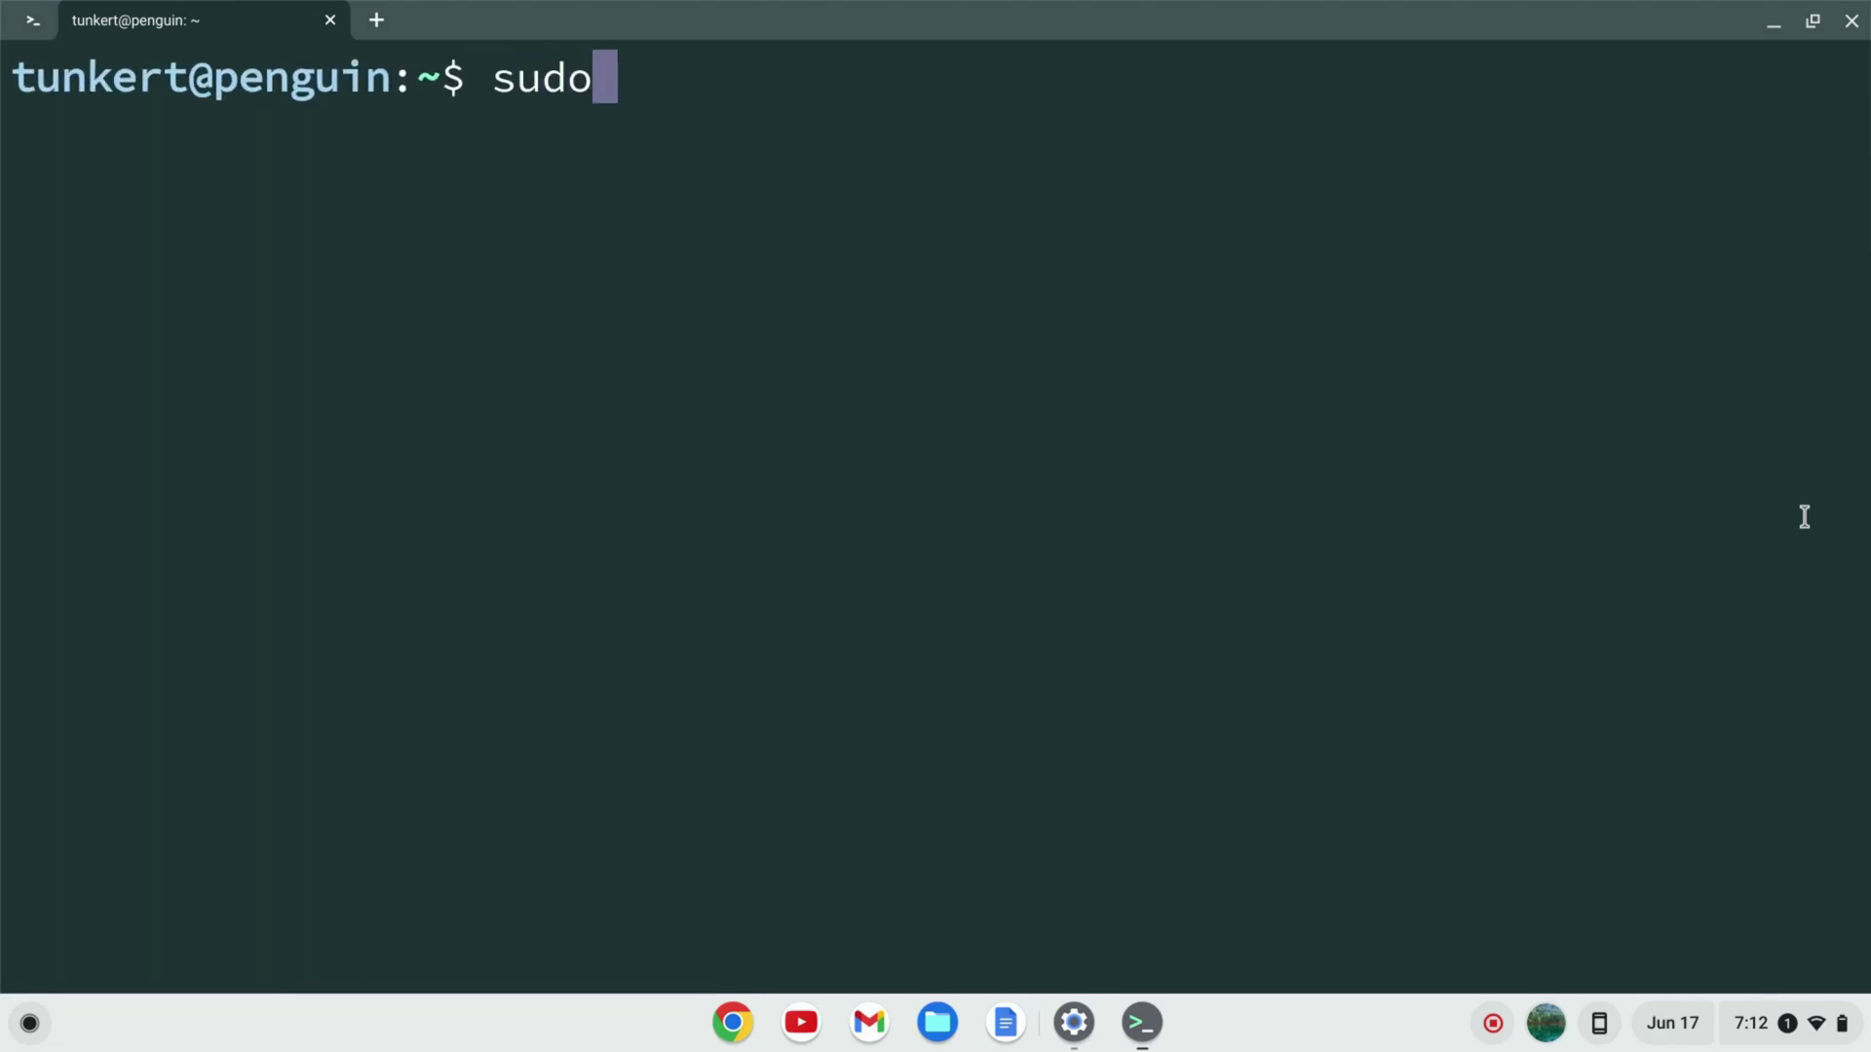
text( apt-get u)
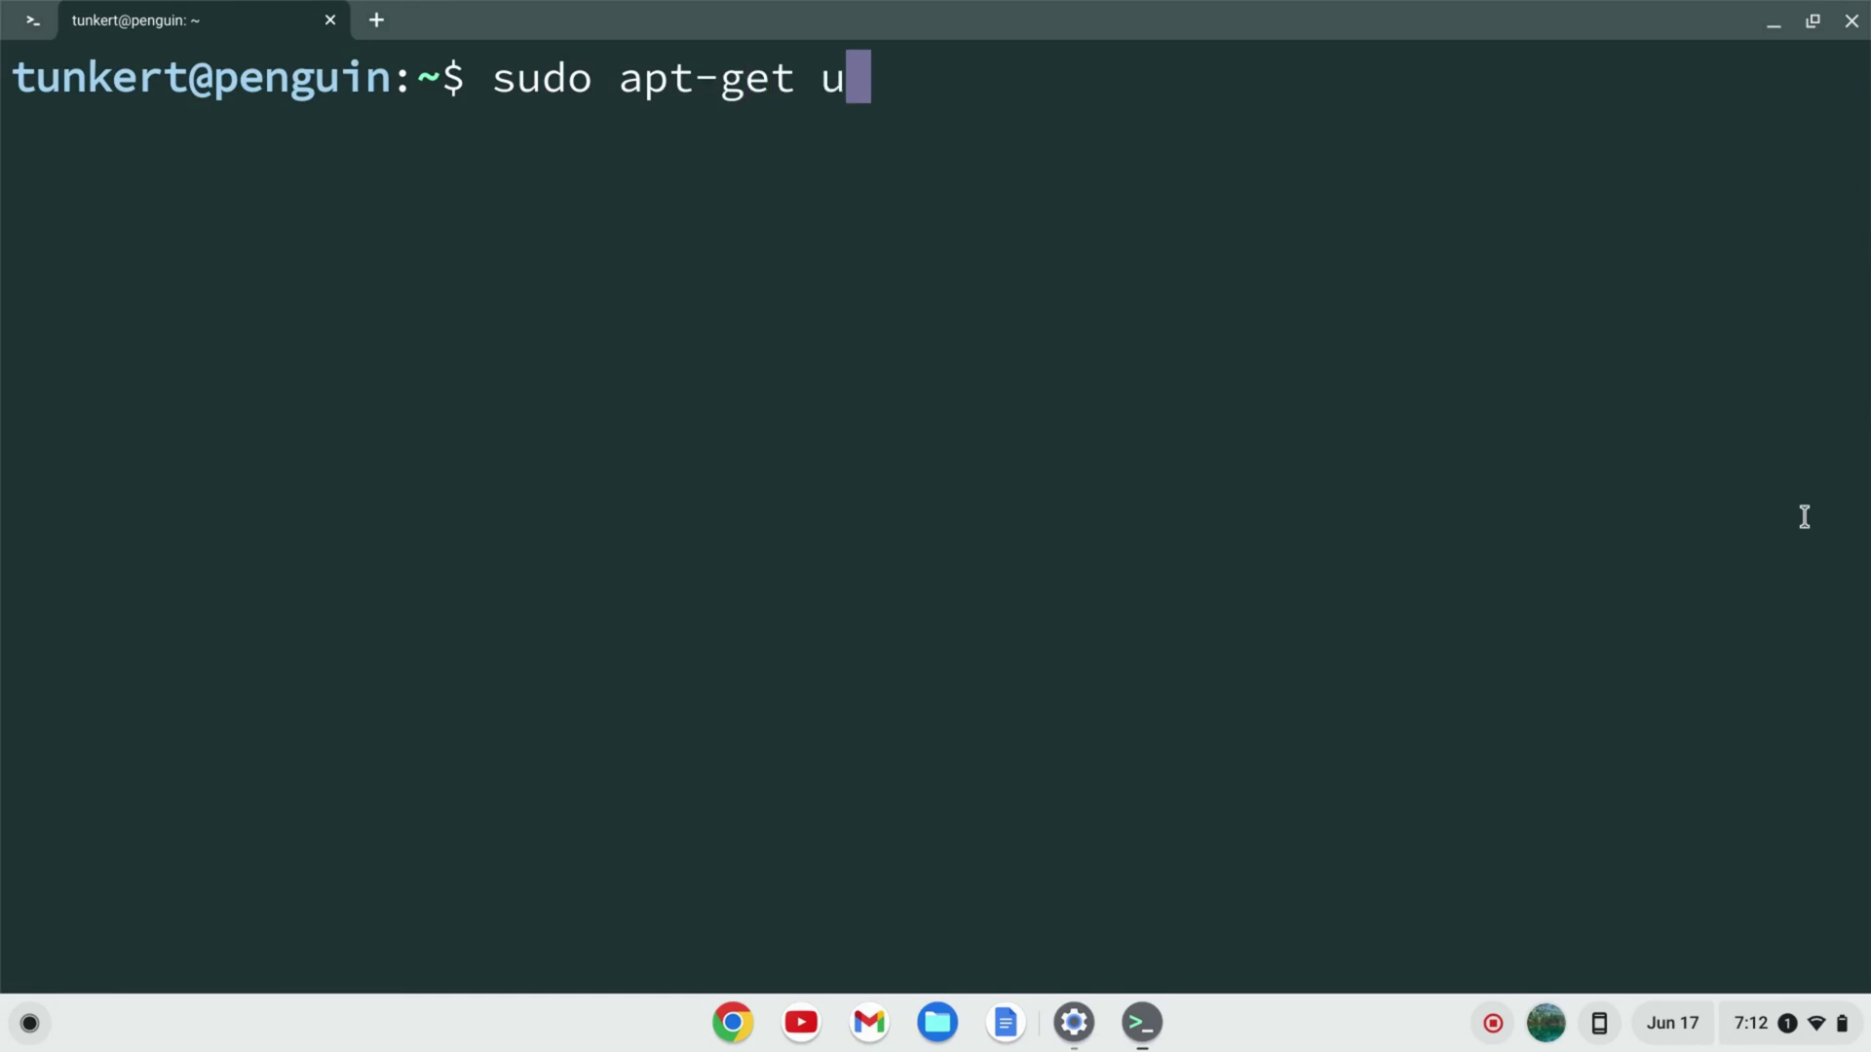
text(pdate &)
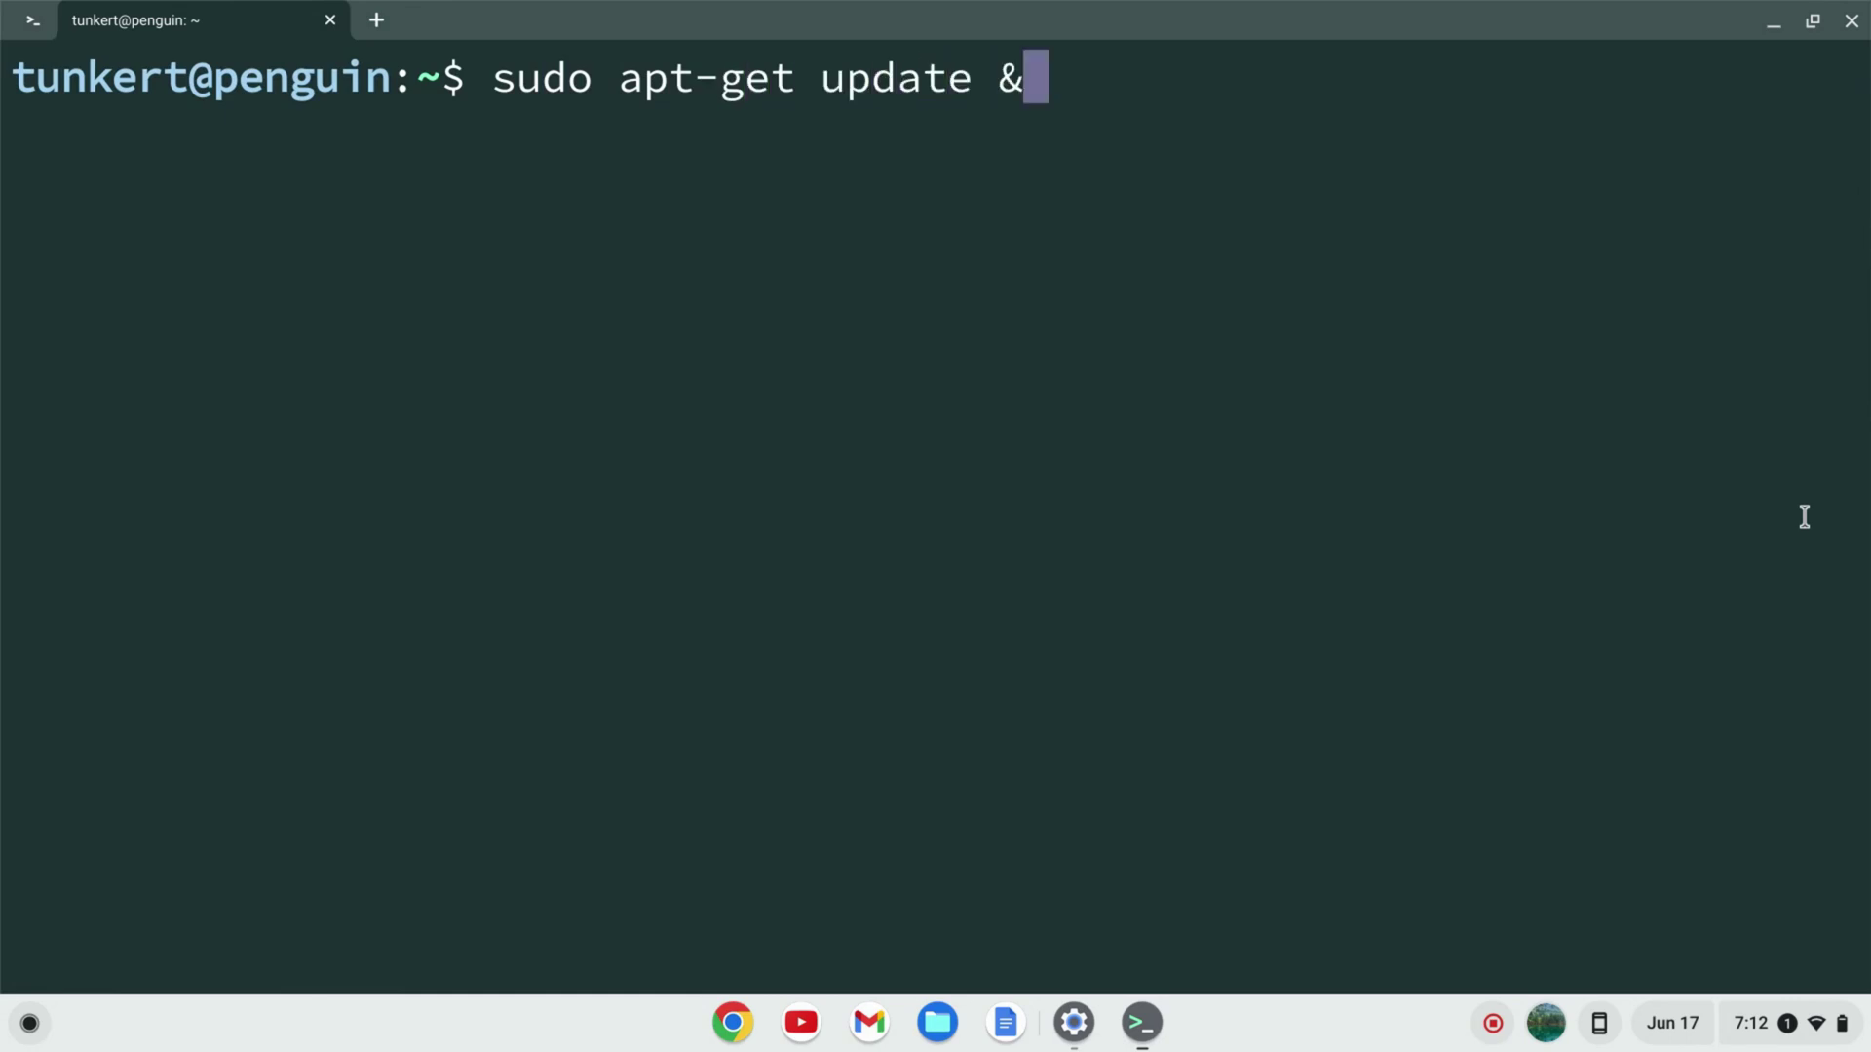
text(& sudo apt)
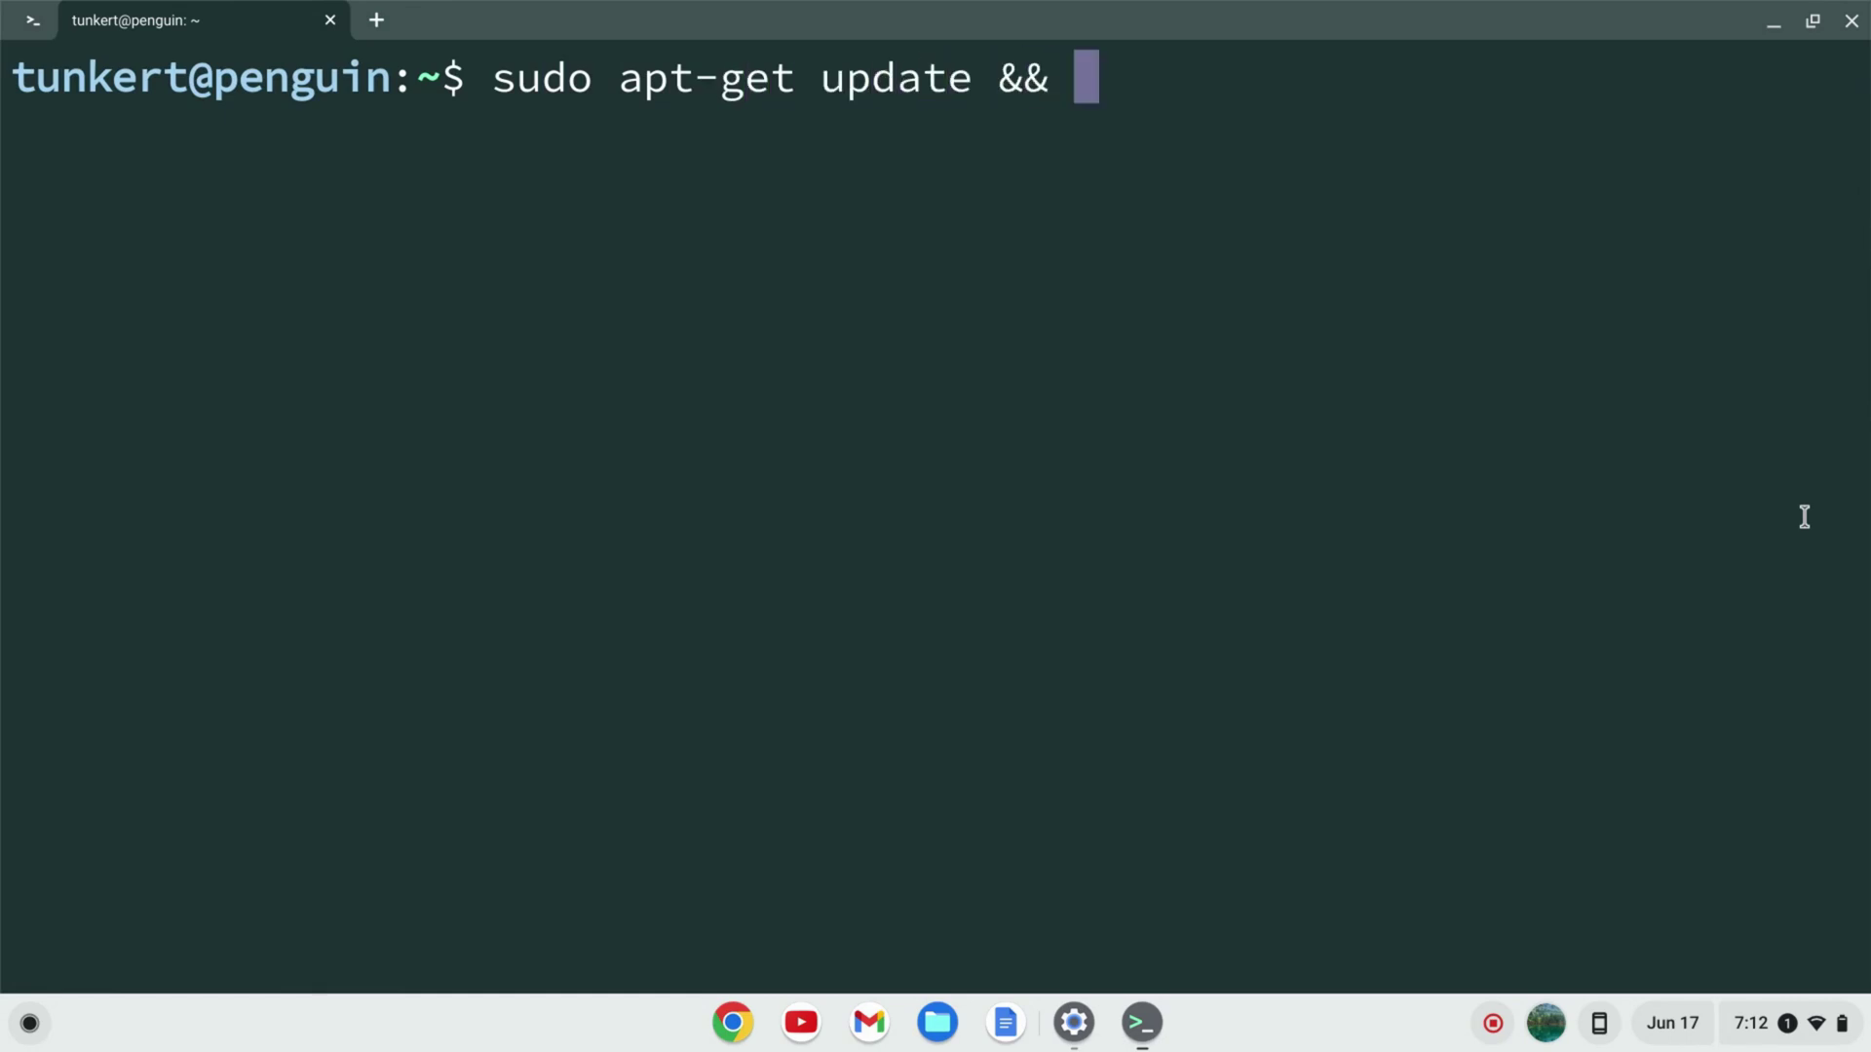
text(-)
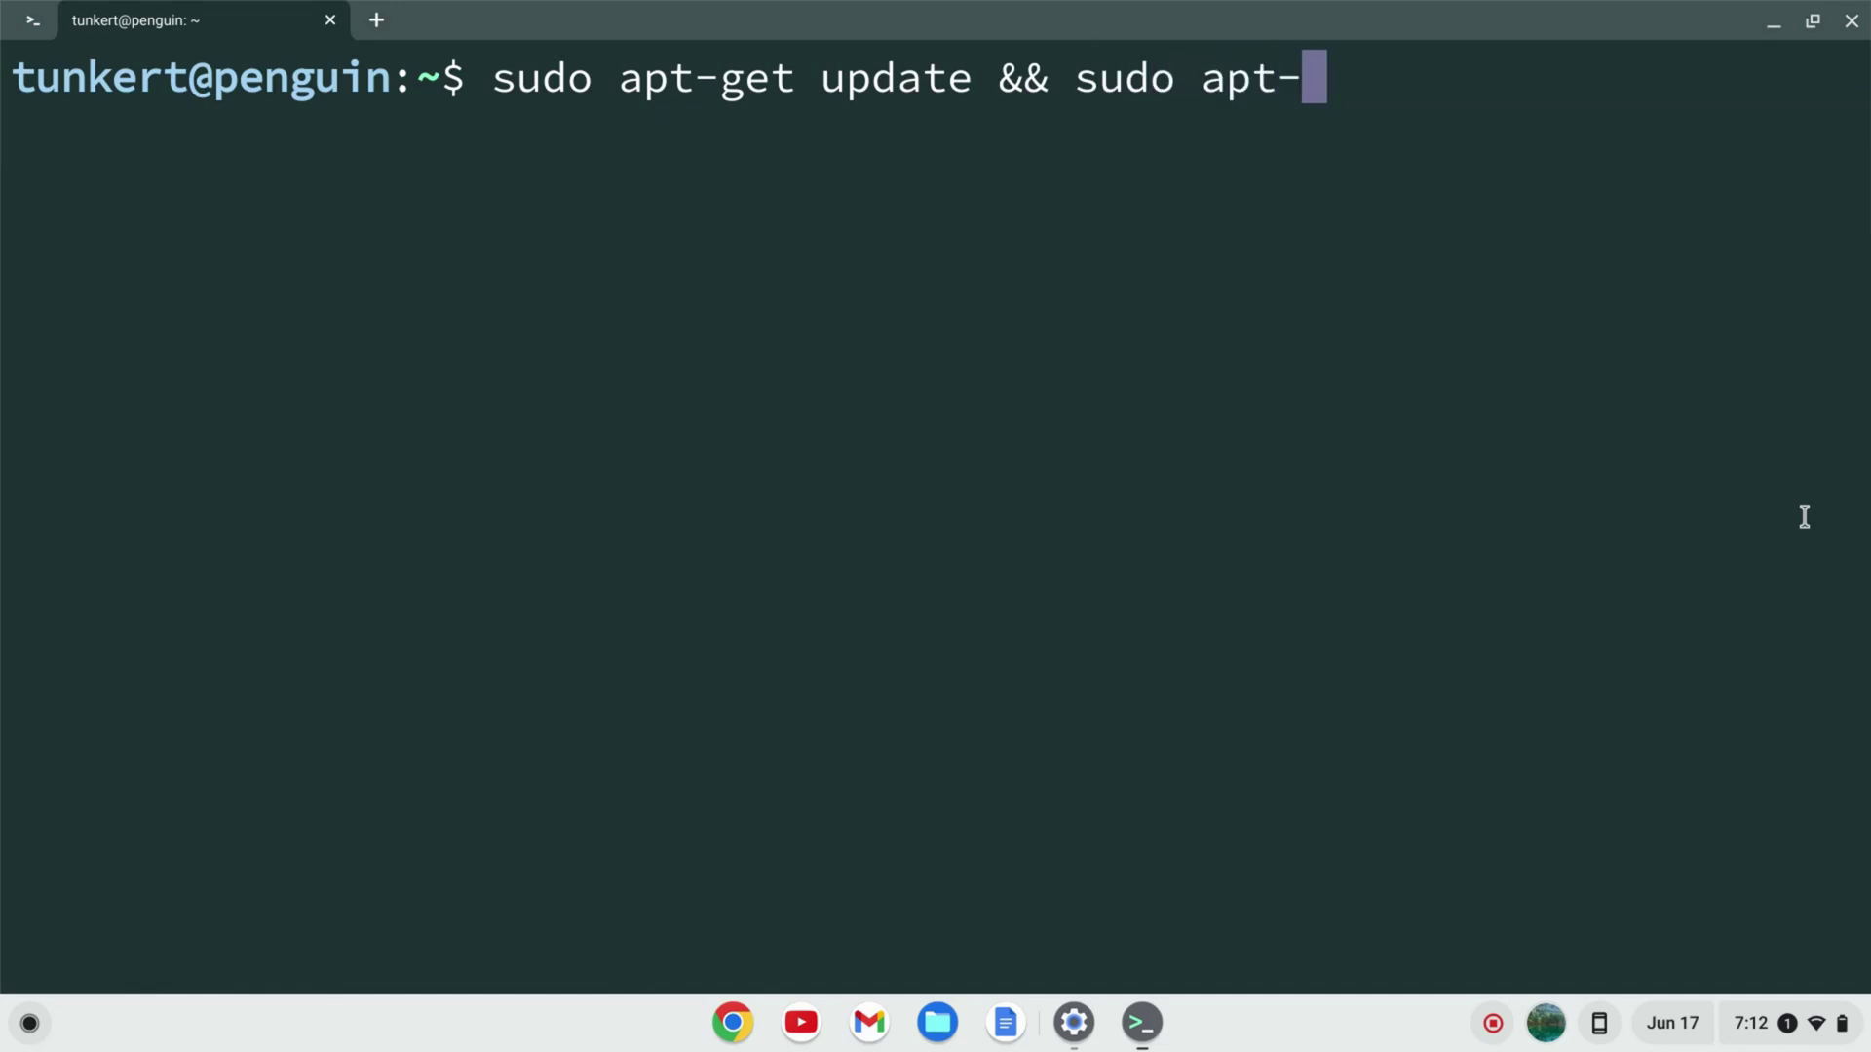
text(get dist-)
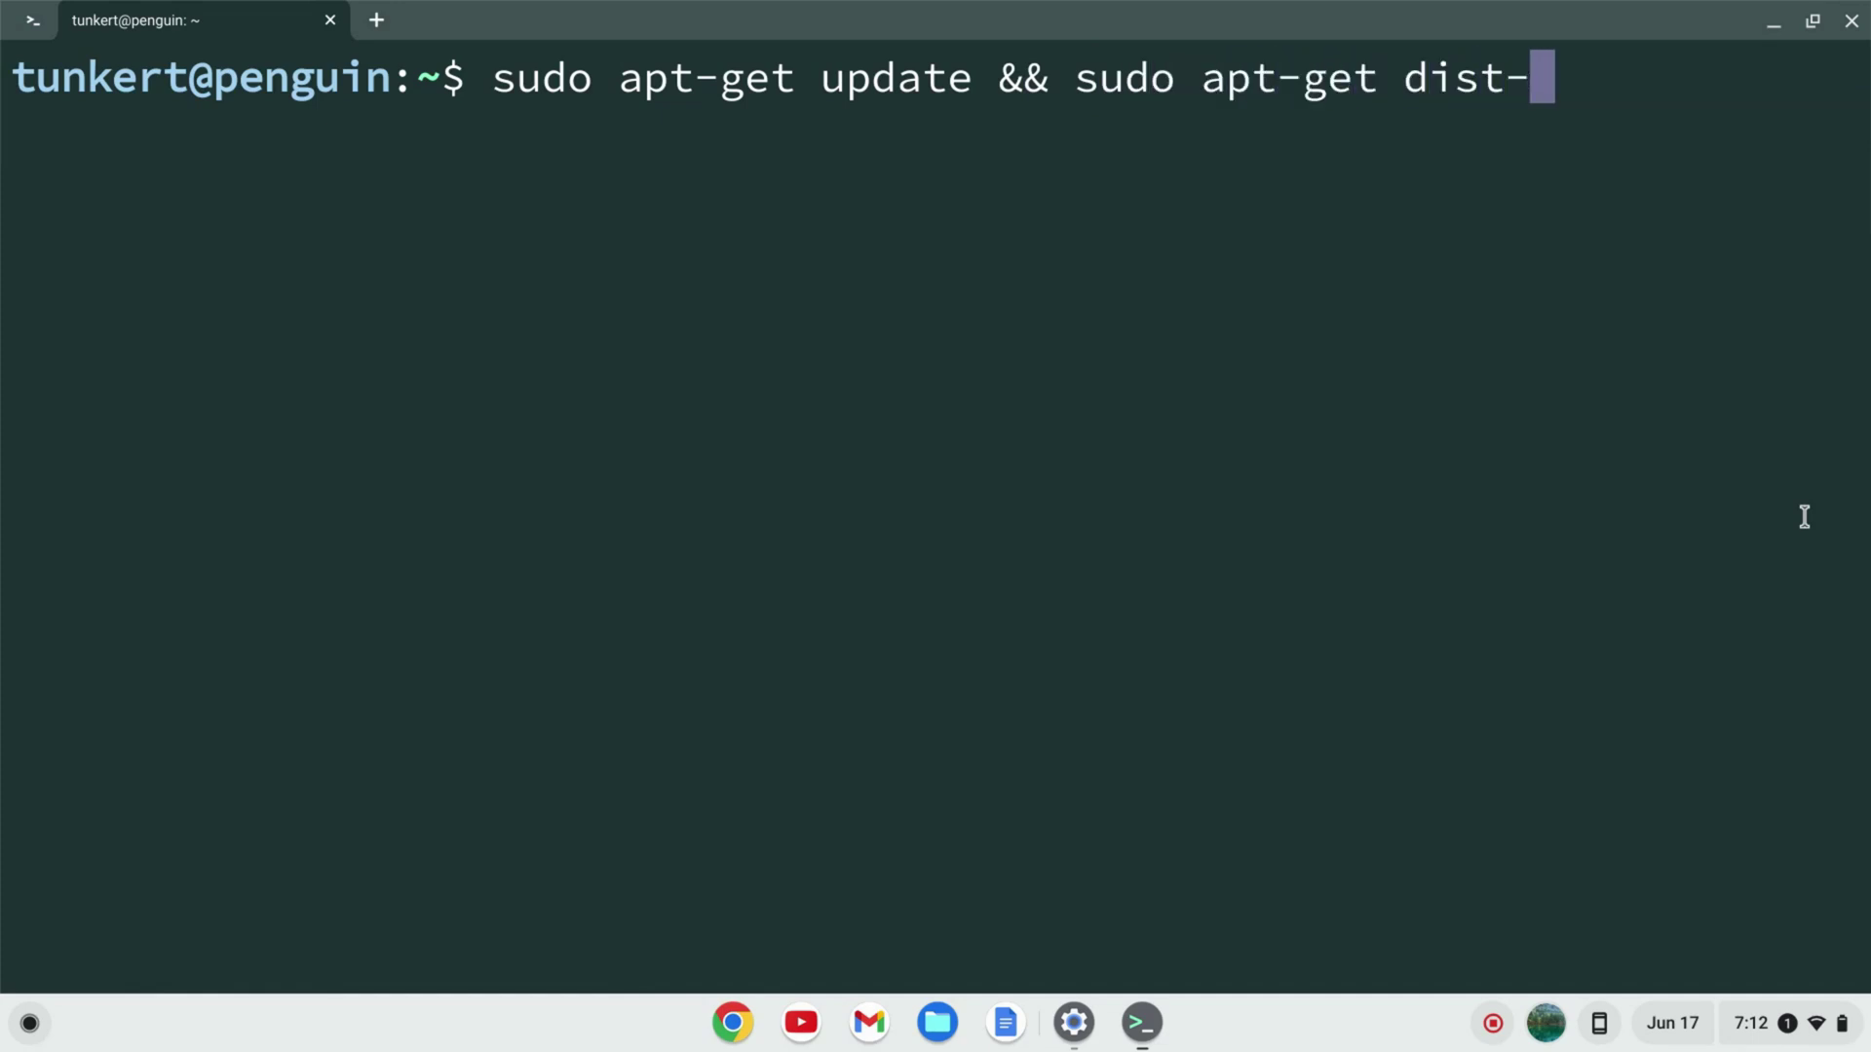
text(upgrade -y)
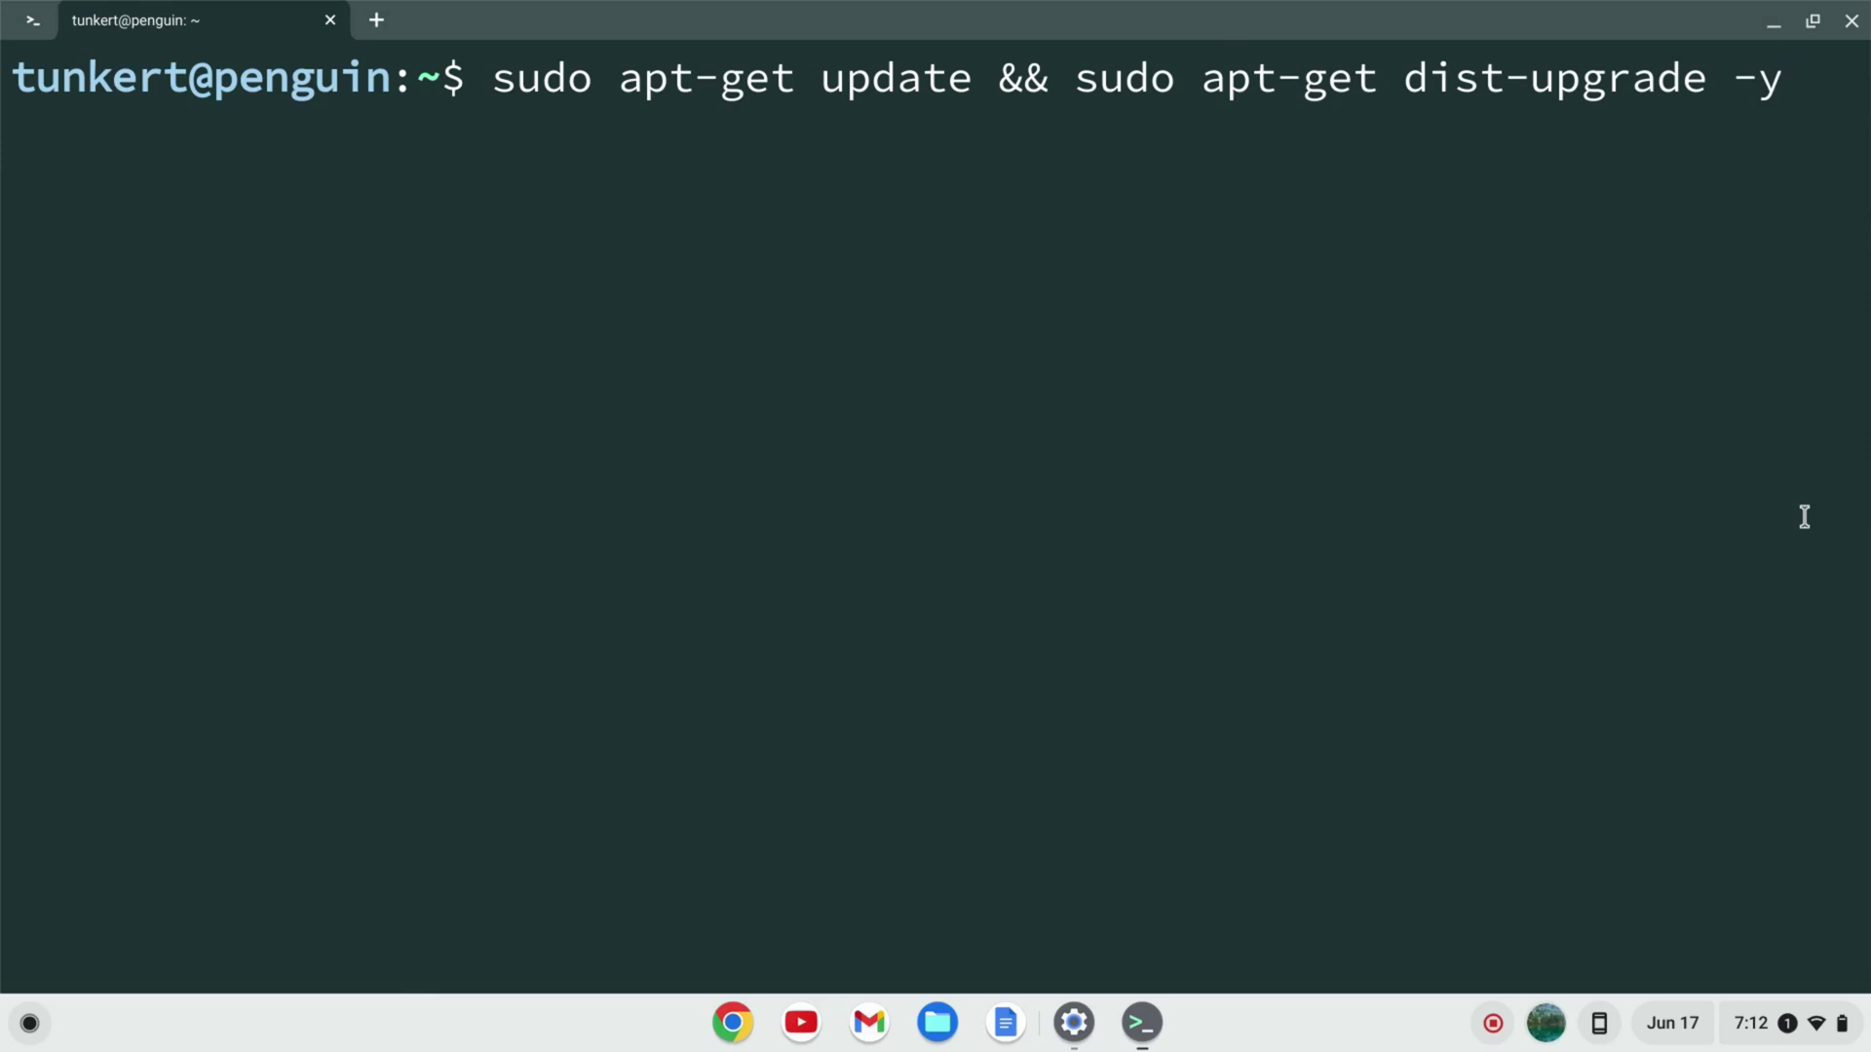
key(Return)
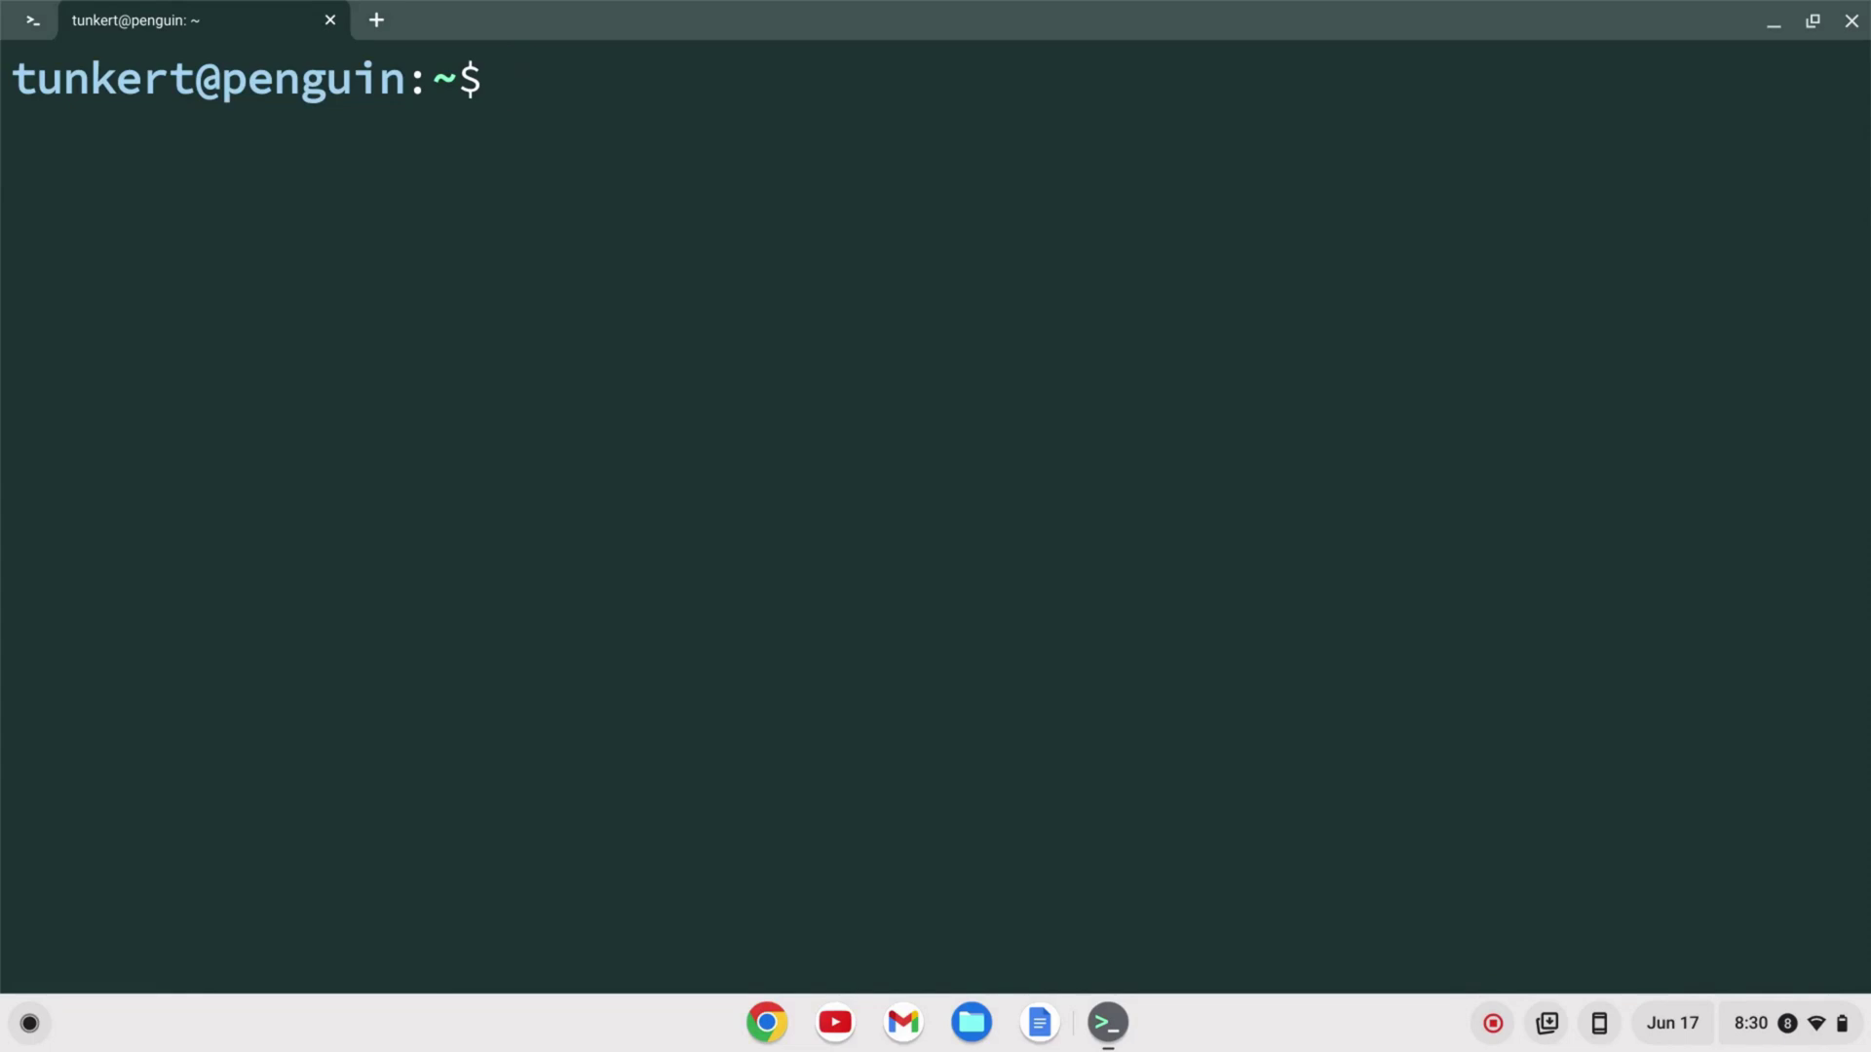
Step: In Chrome, search 'intellij' and download the Linux .tar.gz of IntelliJ IDEA Ultimate from jetbrains.com
click(766, 1028)
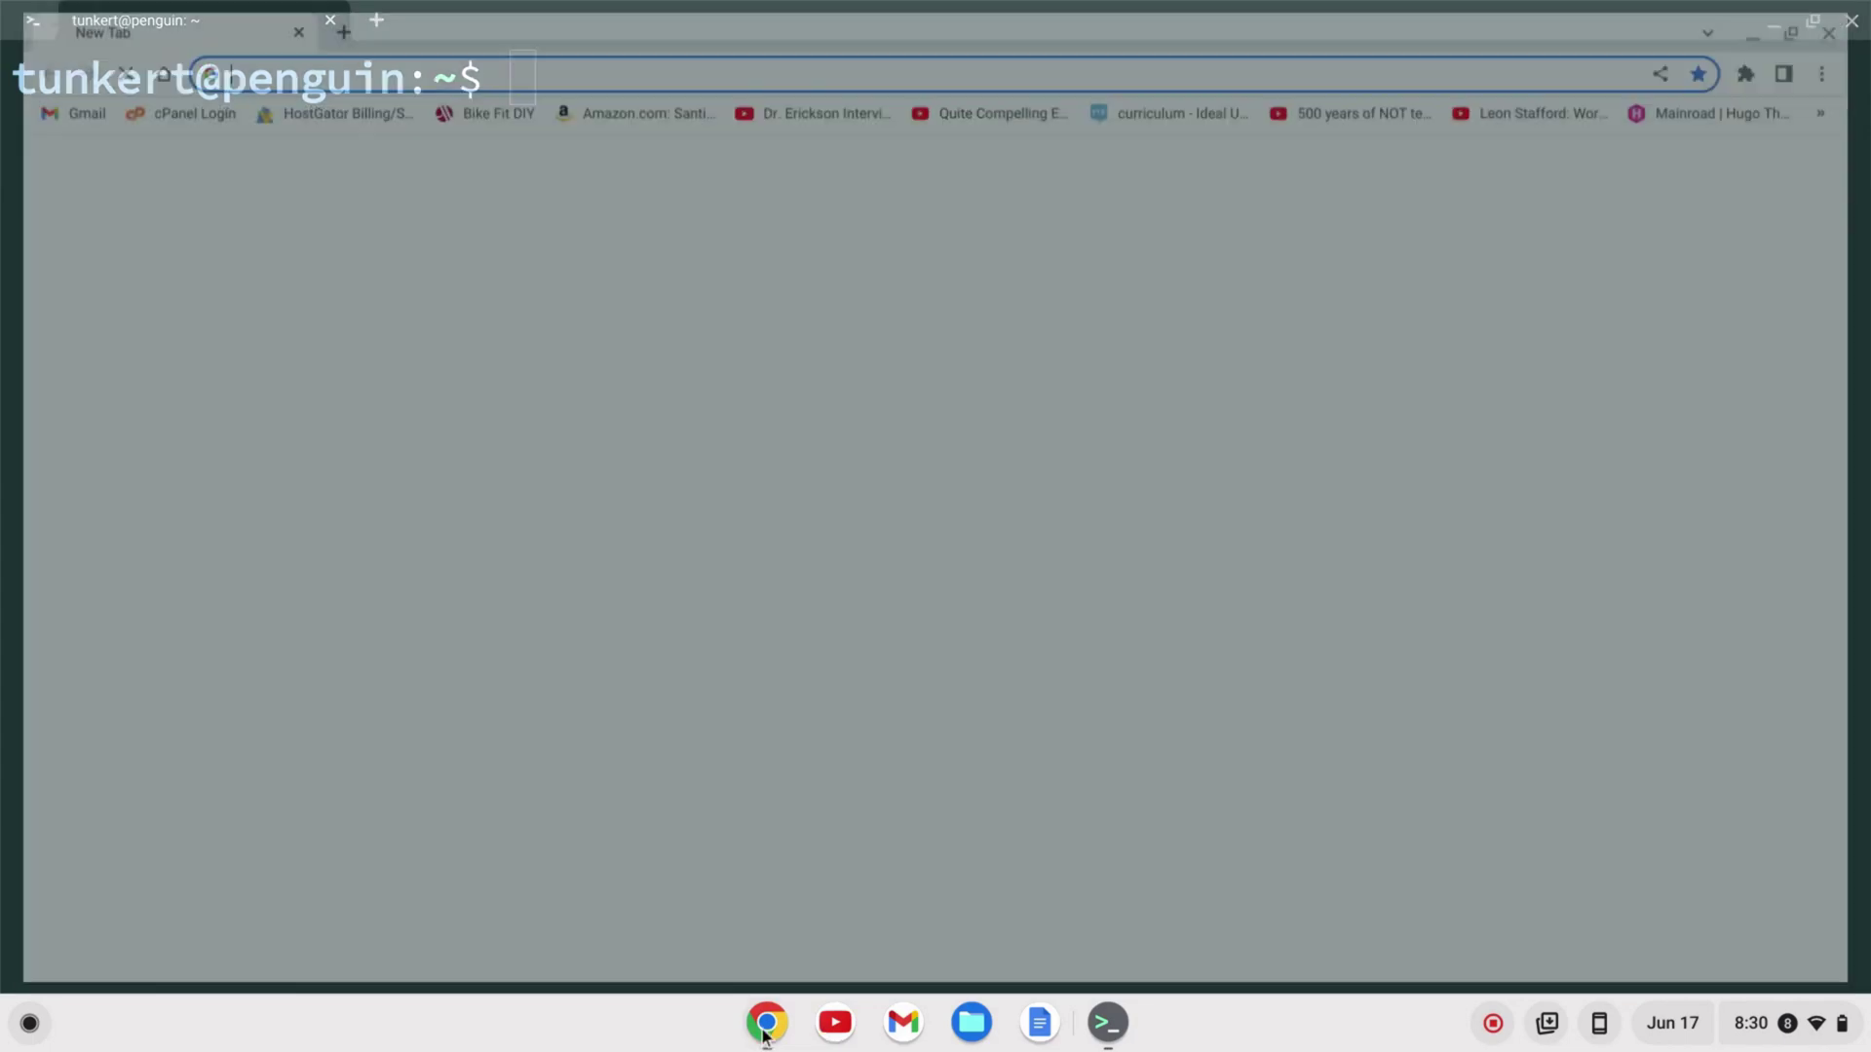
text(intell)
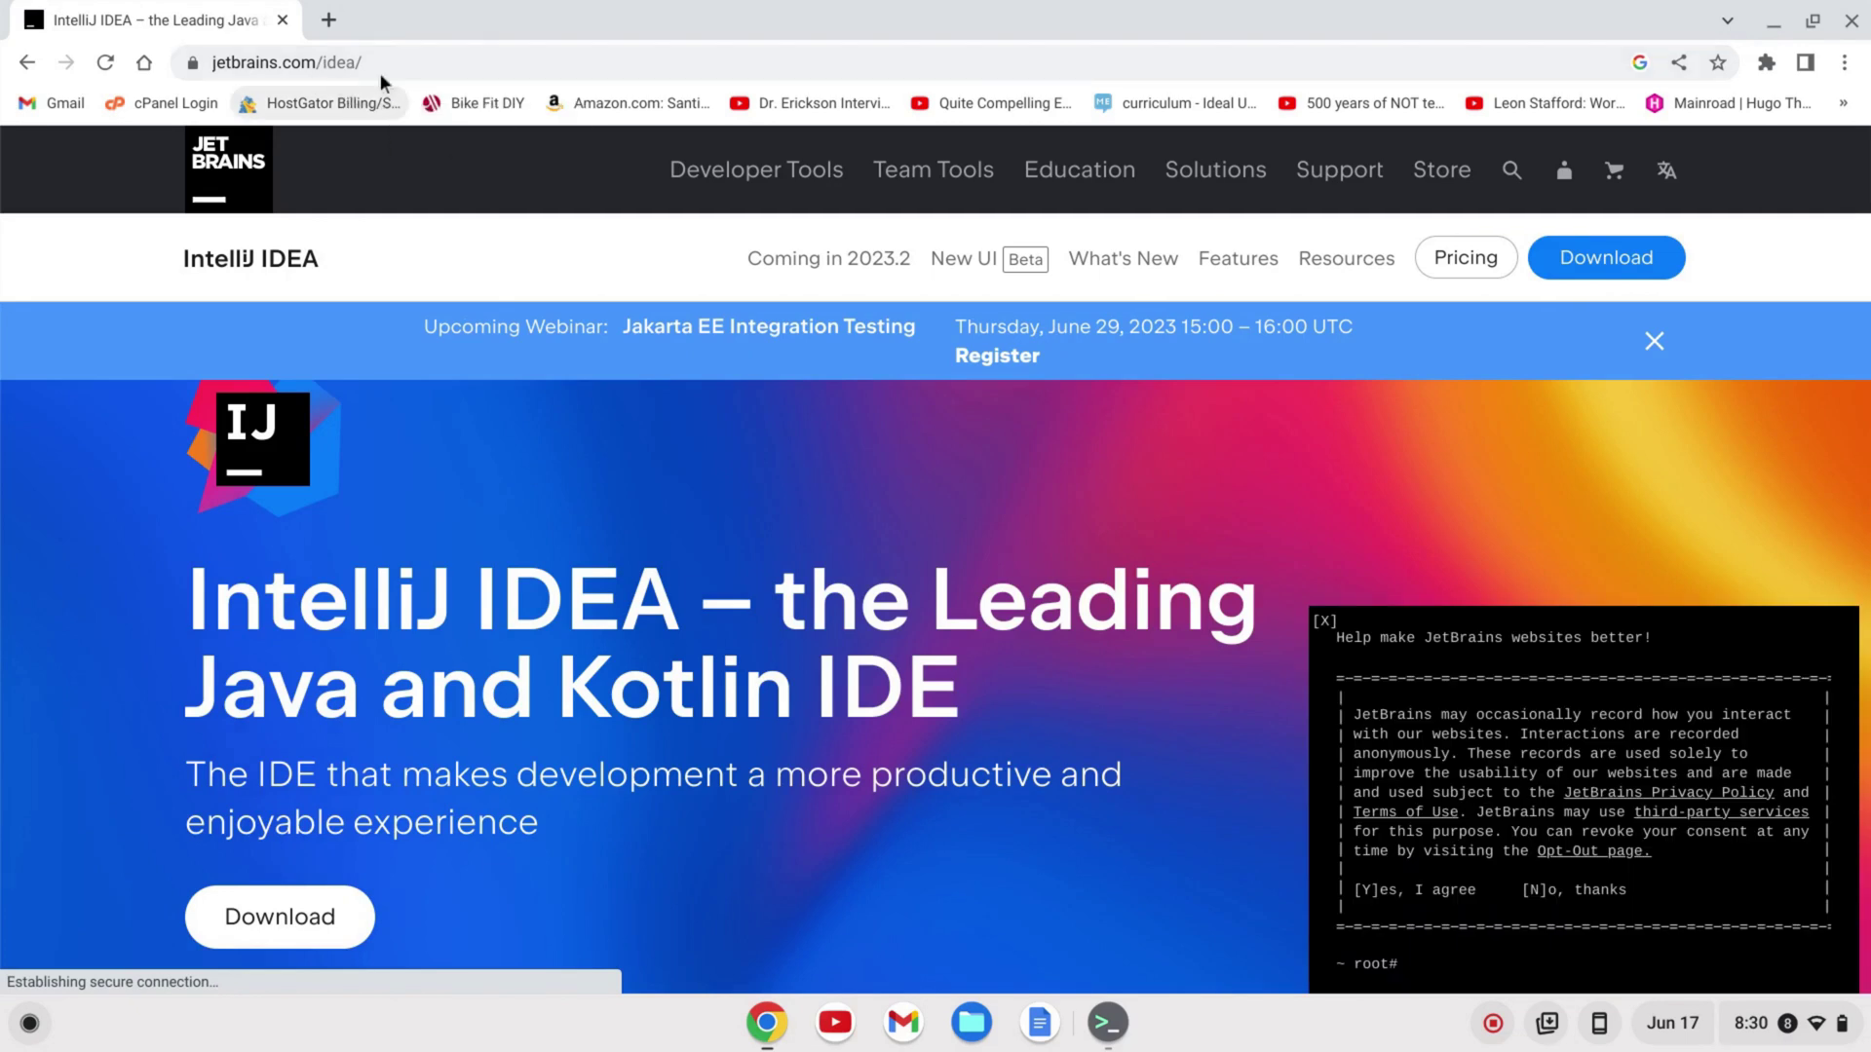
click(1599, 265)
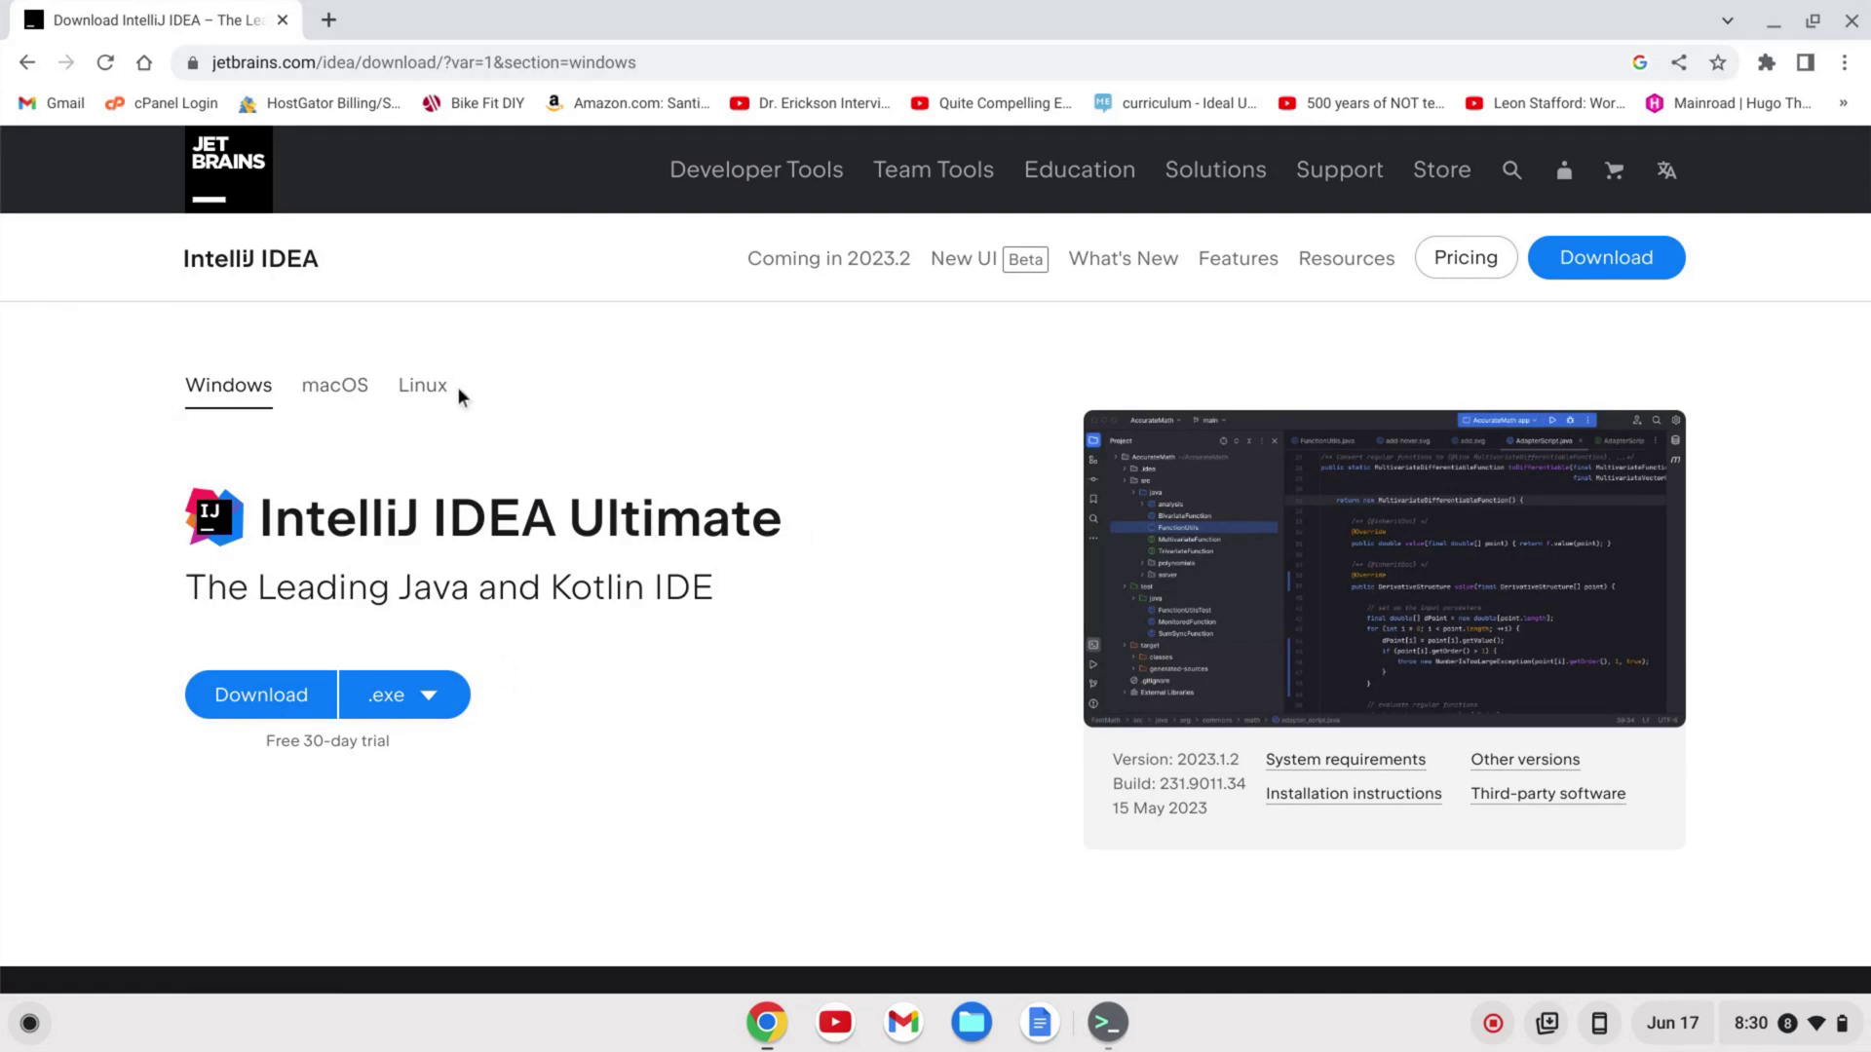
click(432, 388)
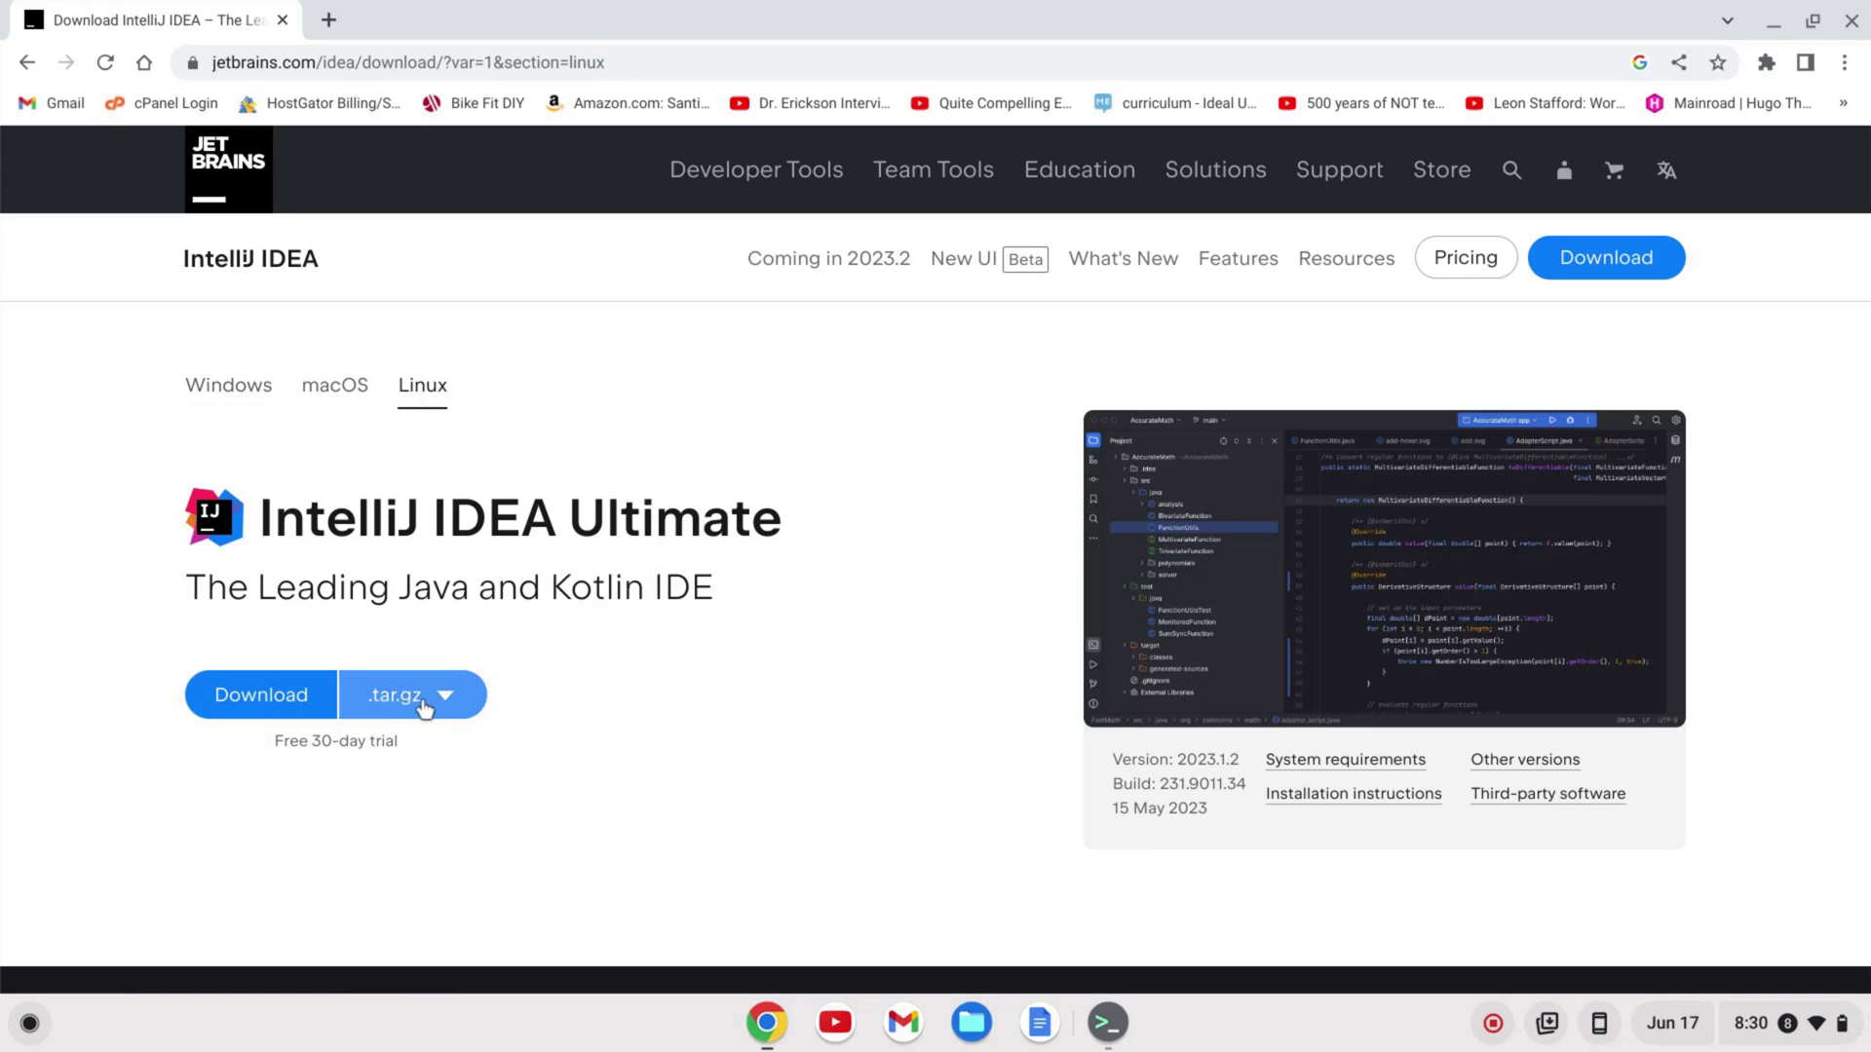
click(263, 700)
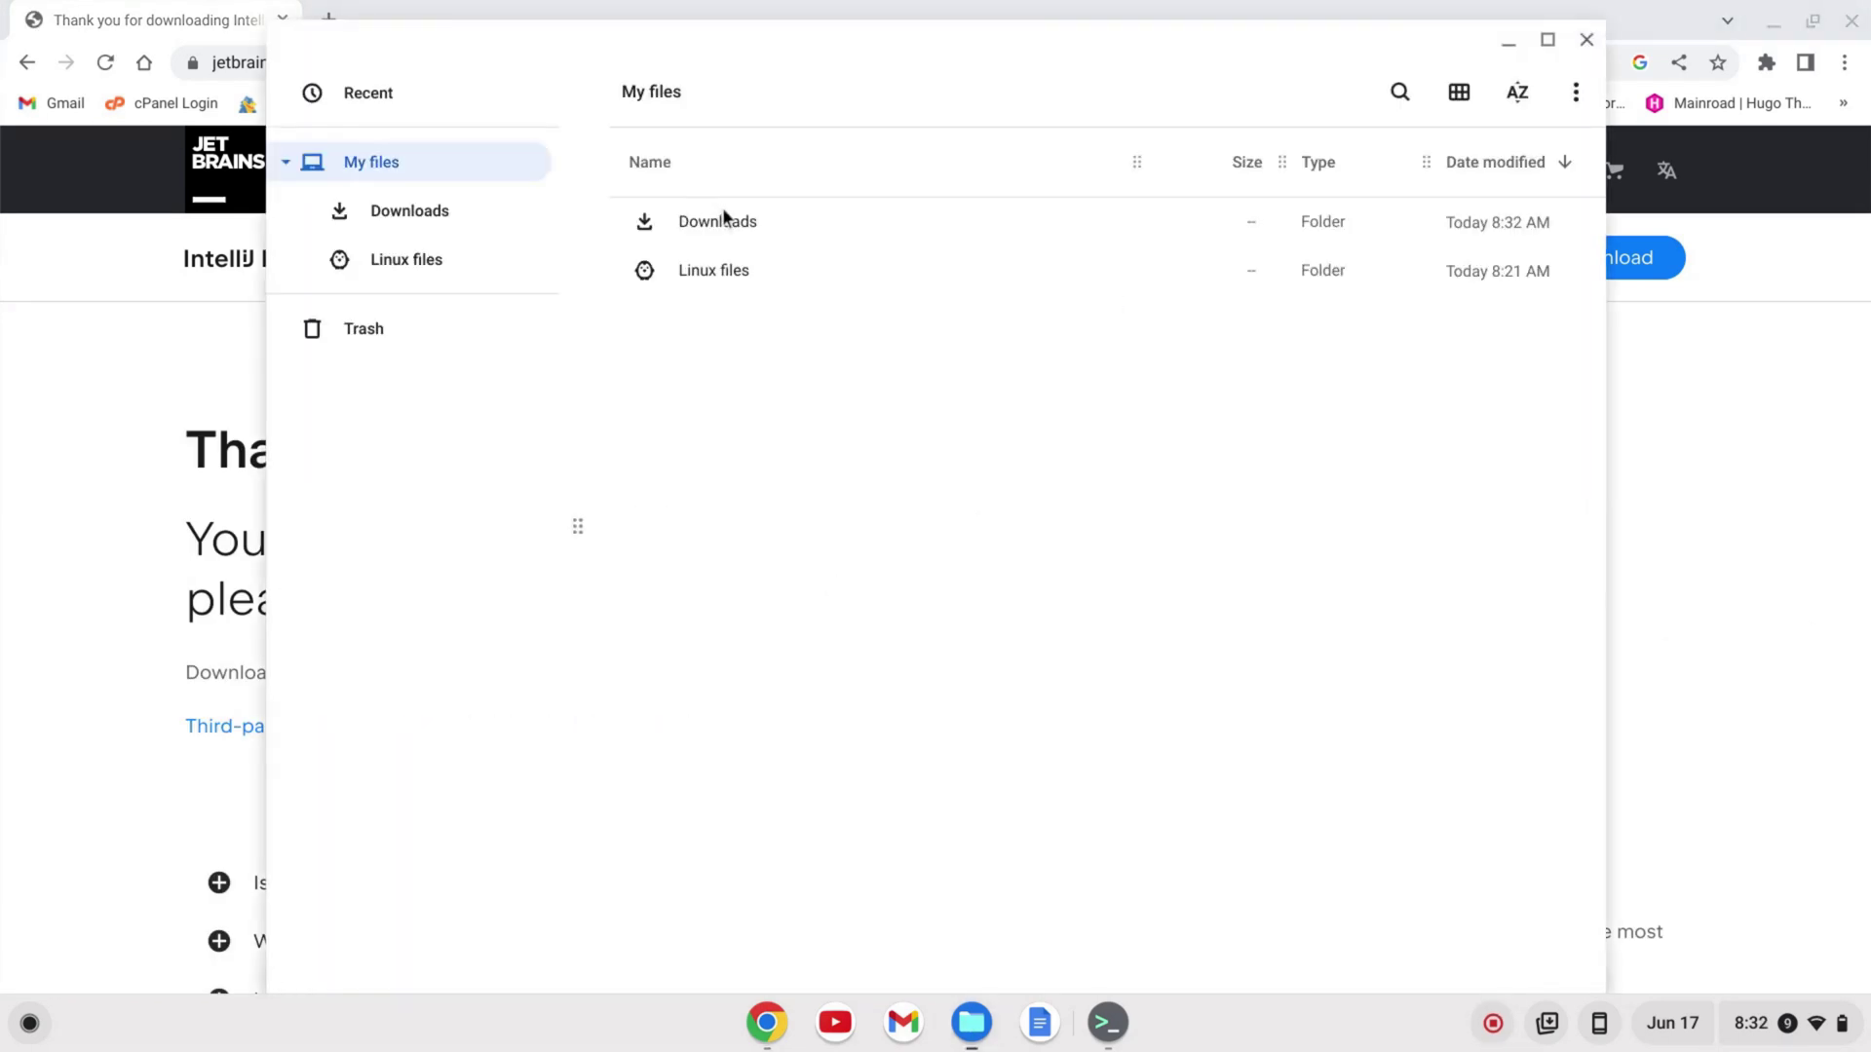
Step: Cut ideaIU-2023.1.2.tar.gz from Downloads, paste it into Linux files, and return to the terminal
double_click(722, 215)
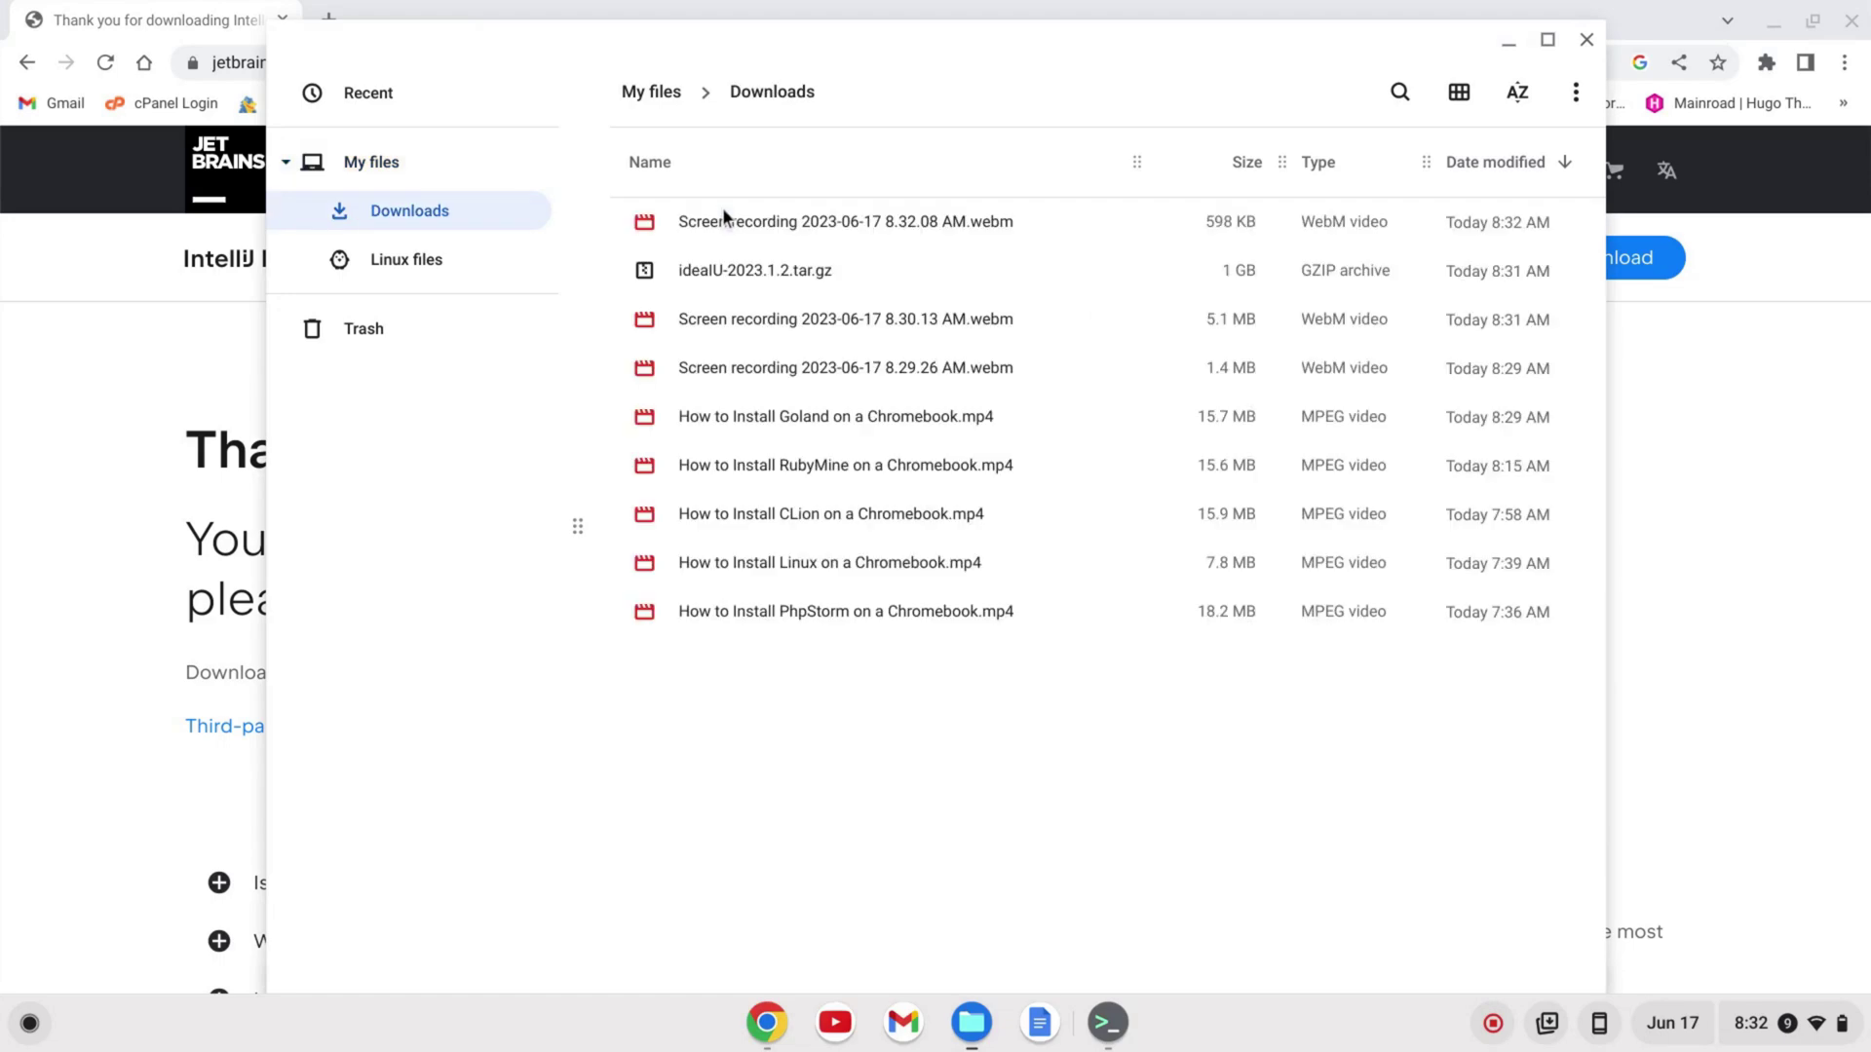
click(725, 270)
right_click(725, 271)
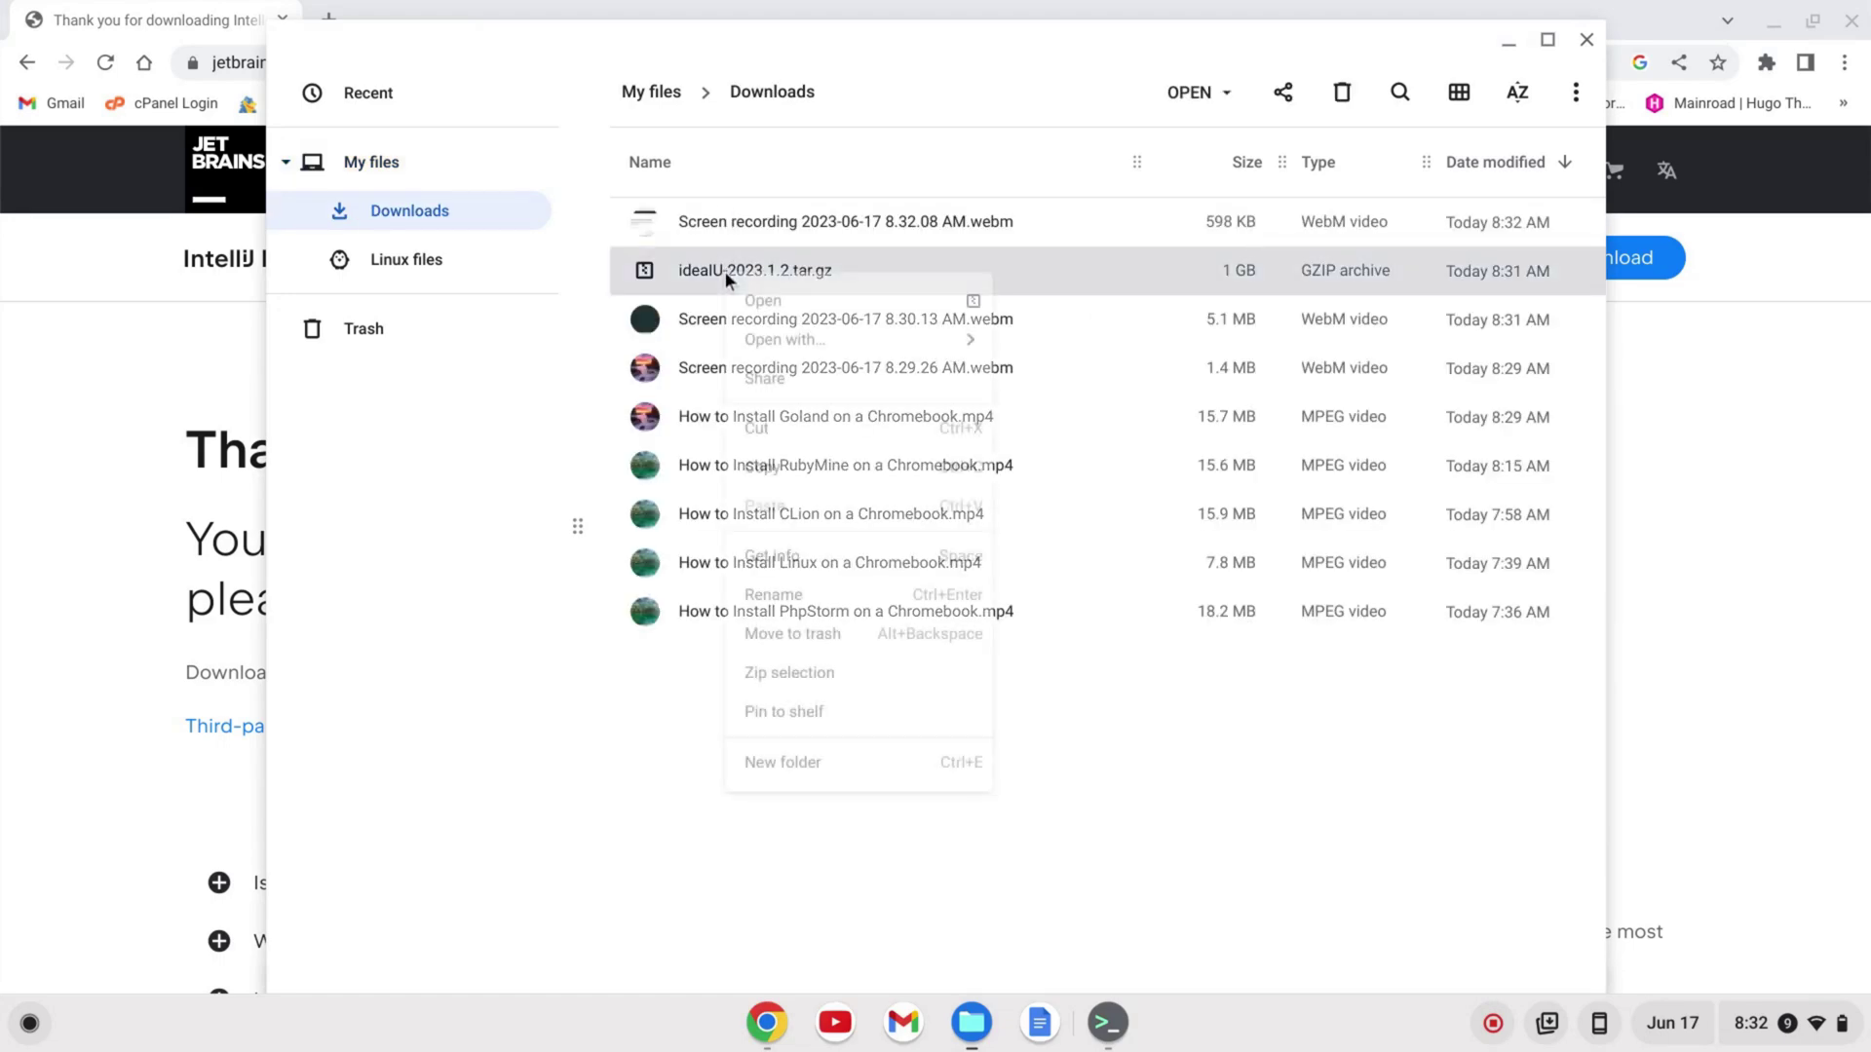
click(755, 427)
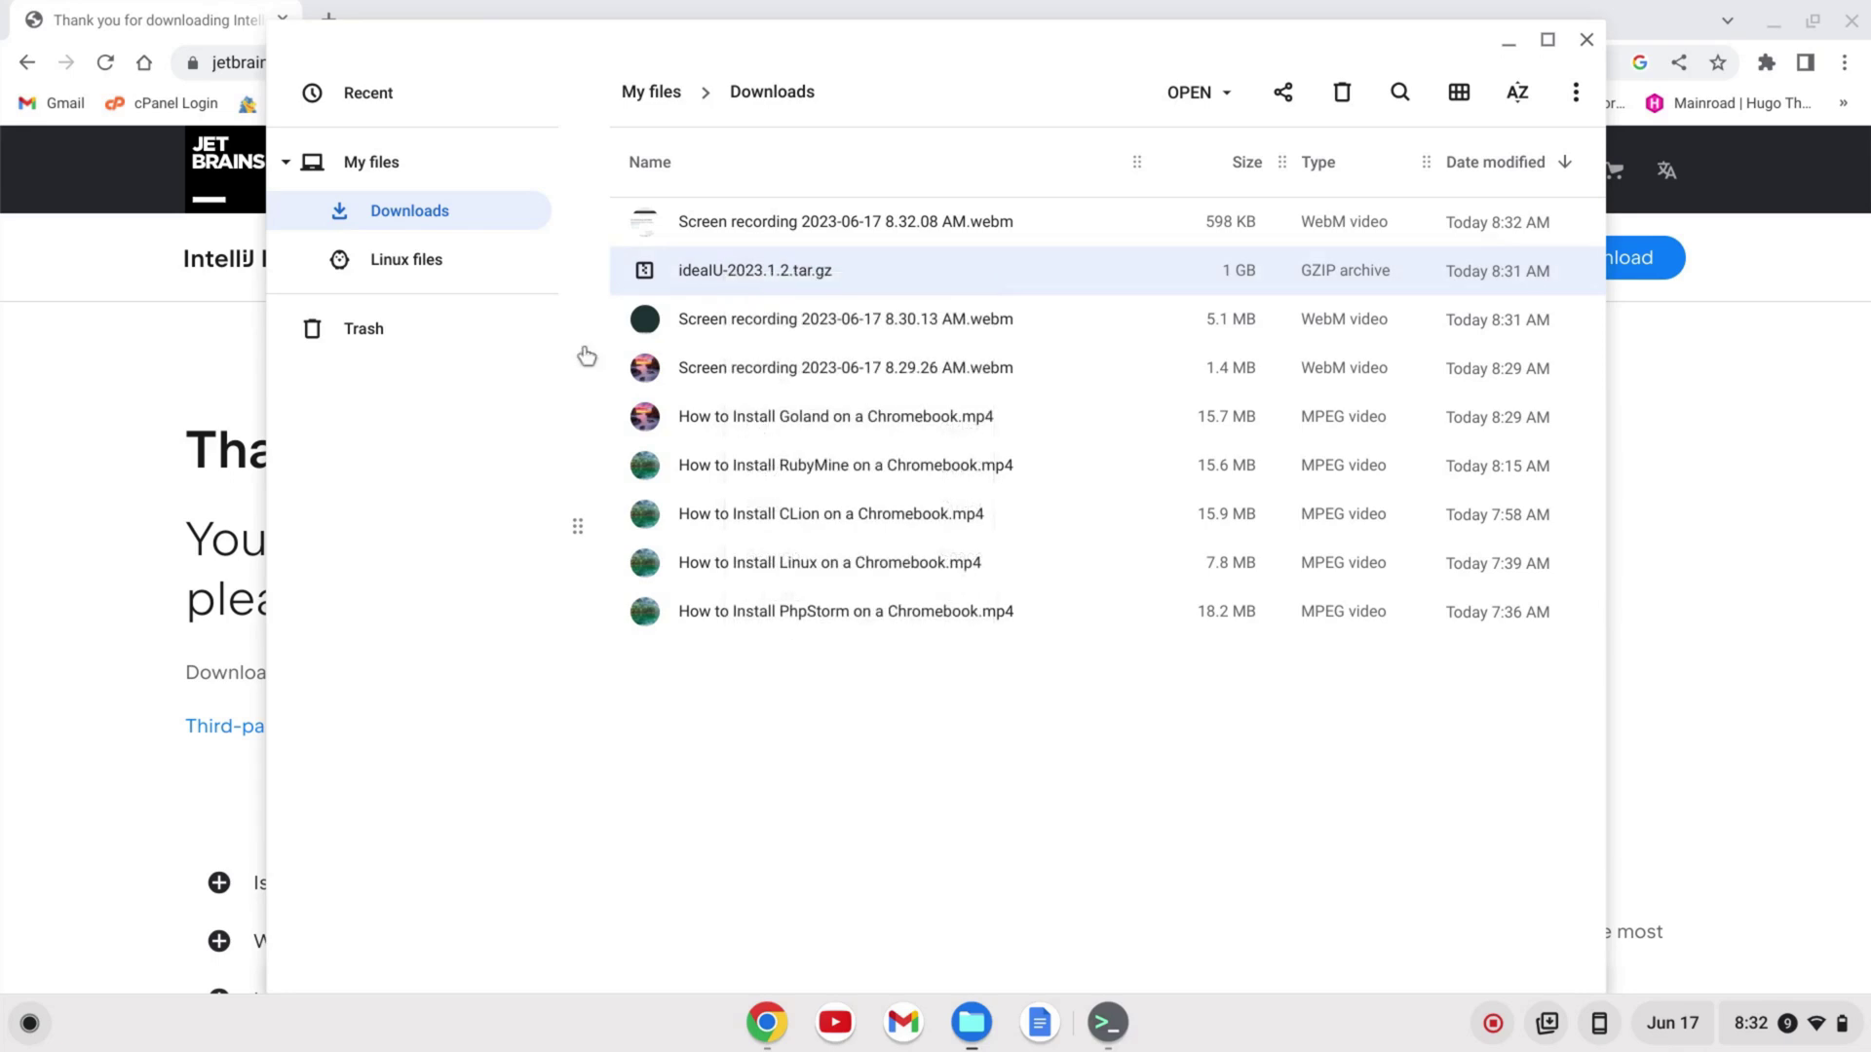
click(430, 259)
right_click(935, 347)
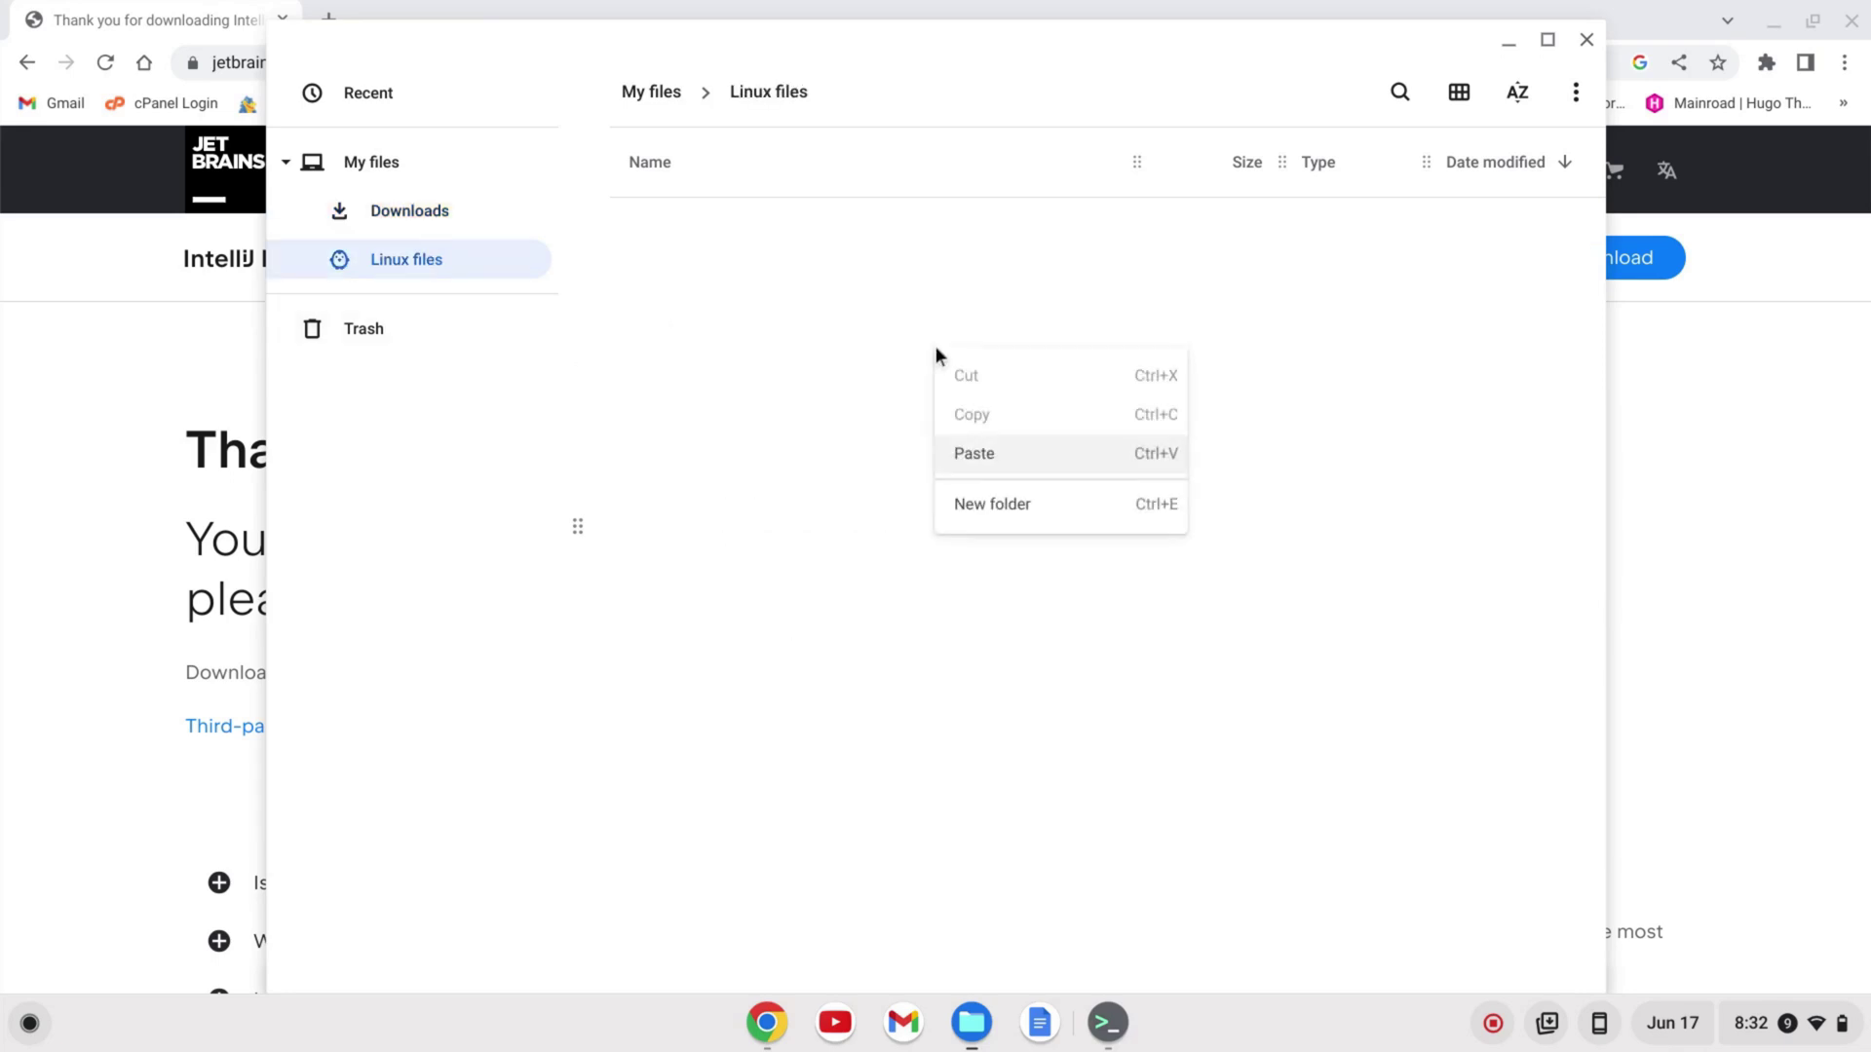
click(956, 452)
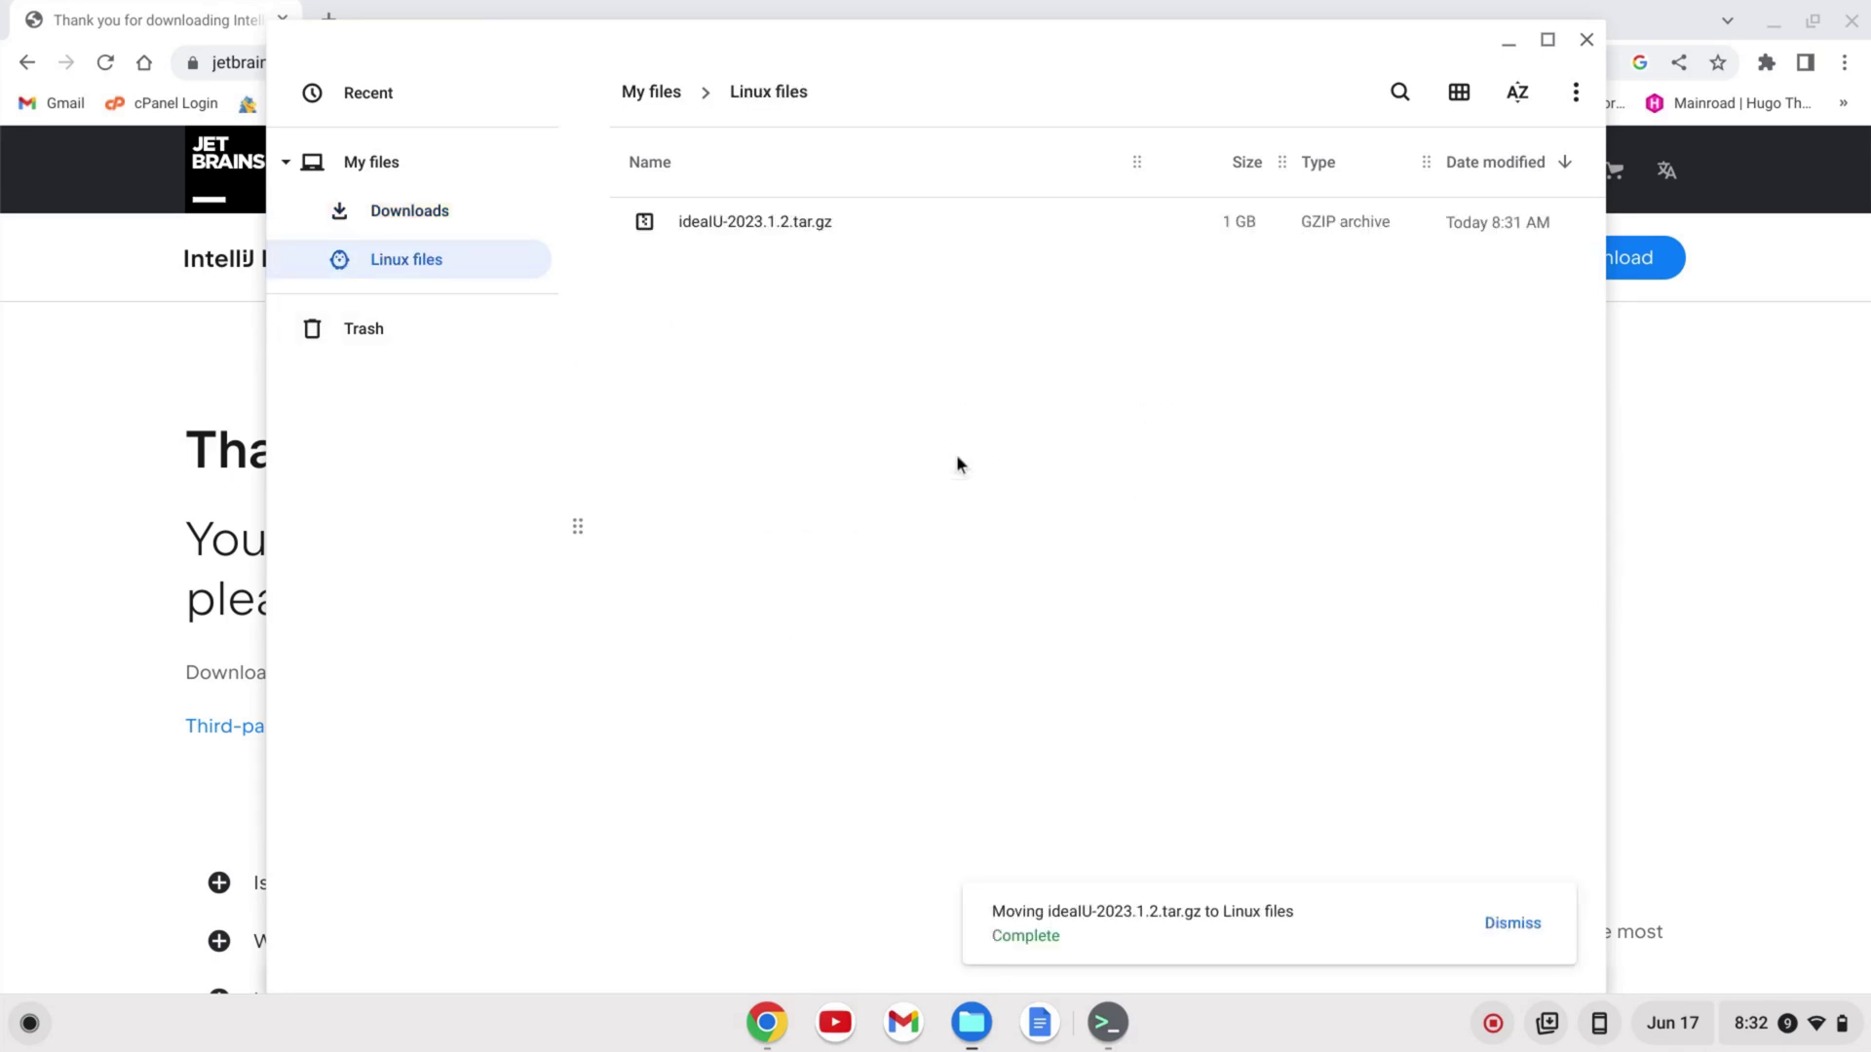
click(1120, 1028)
Step: List the home folder, then run 'sudo tar -xvf ideaIU-2023.1.2.tar.gz -C /opt'
text(l)
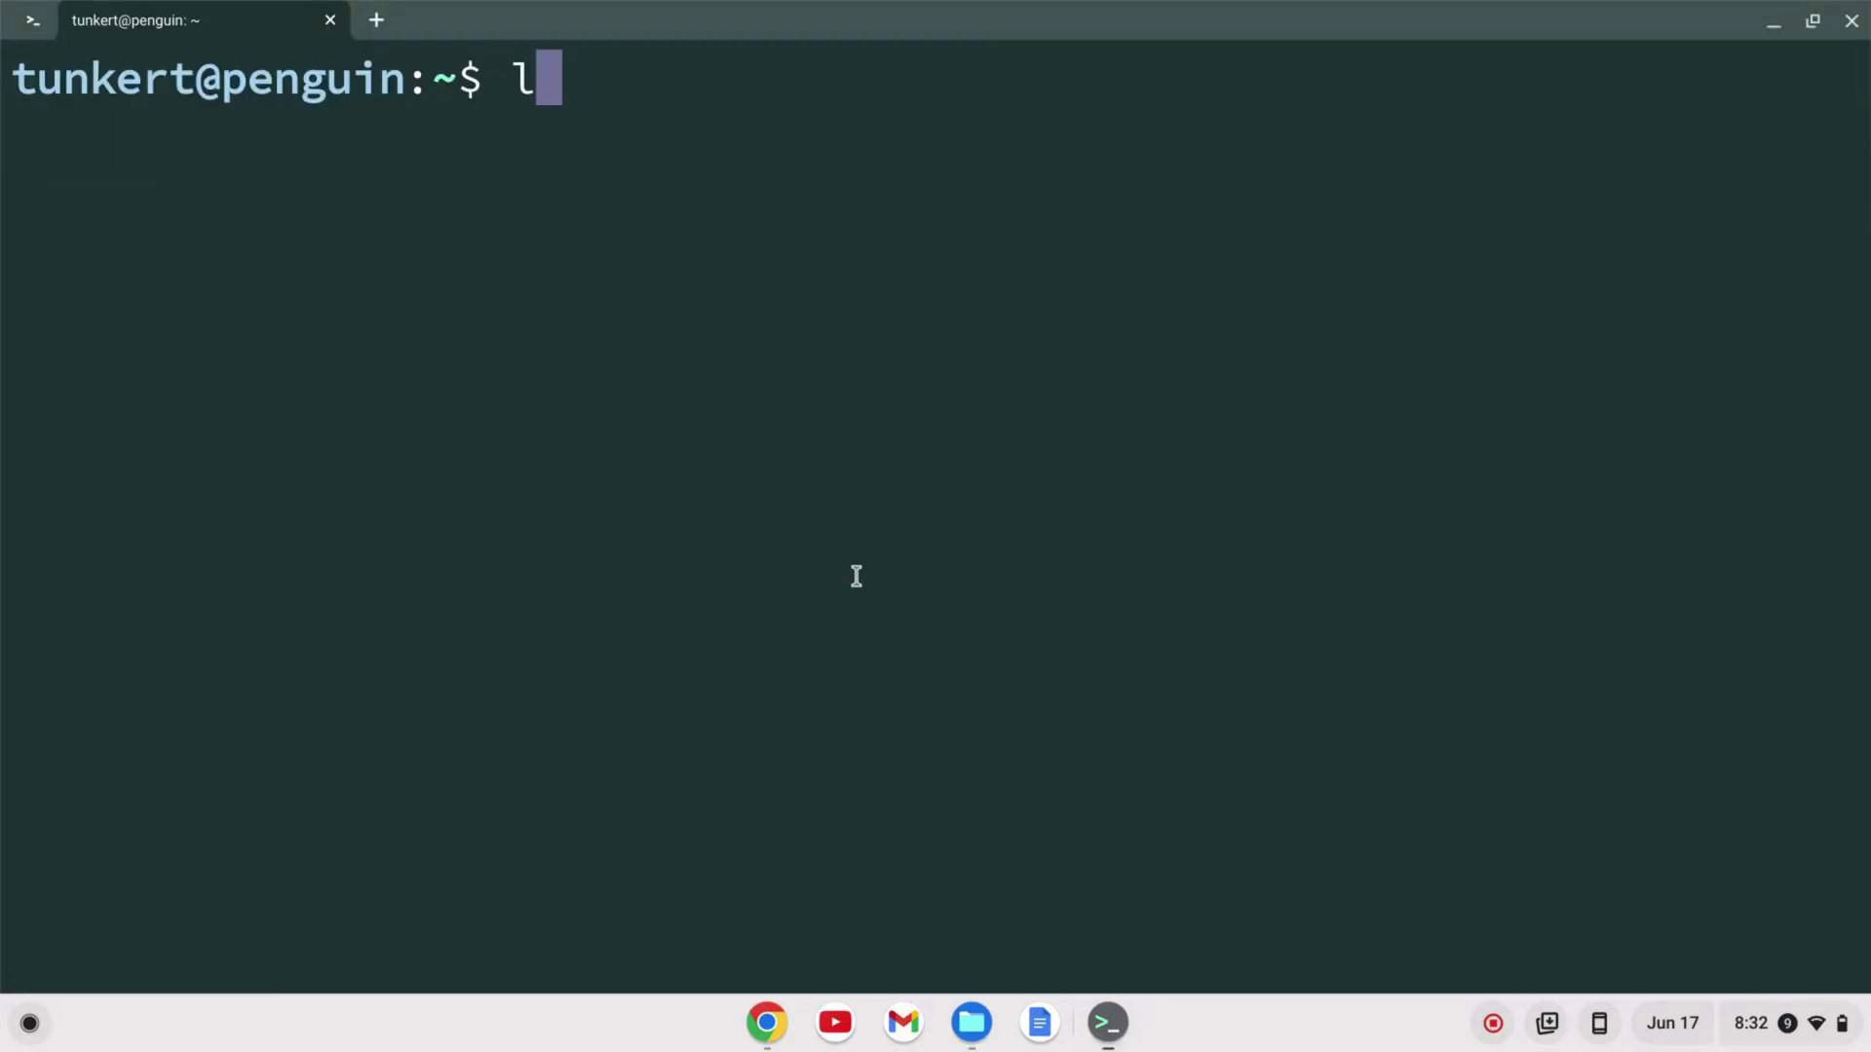
text(s)
key(Return)
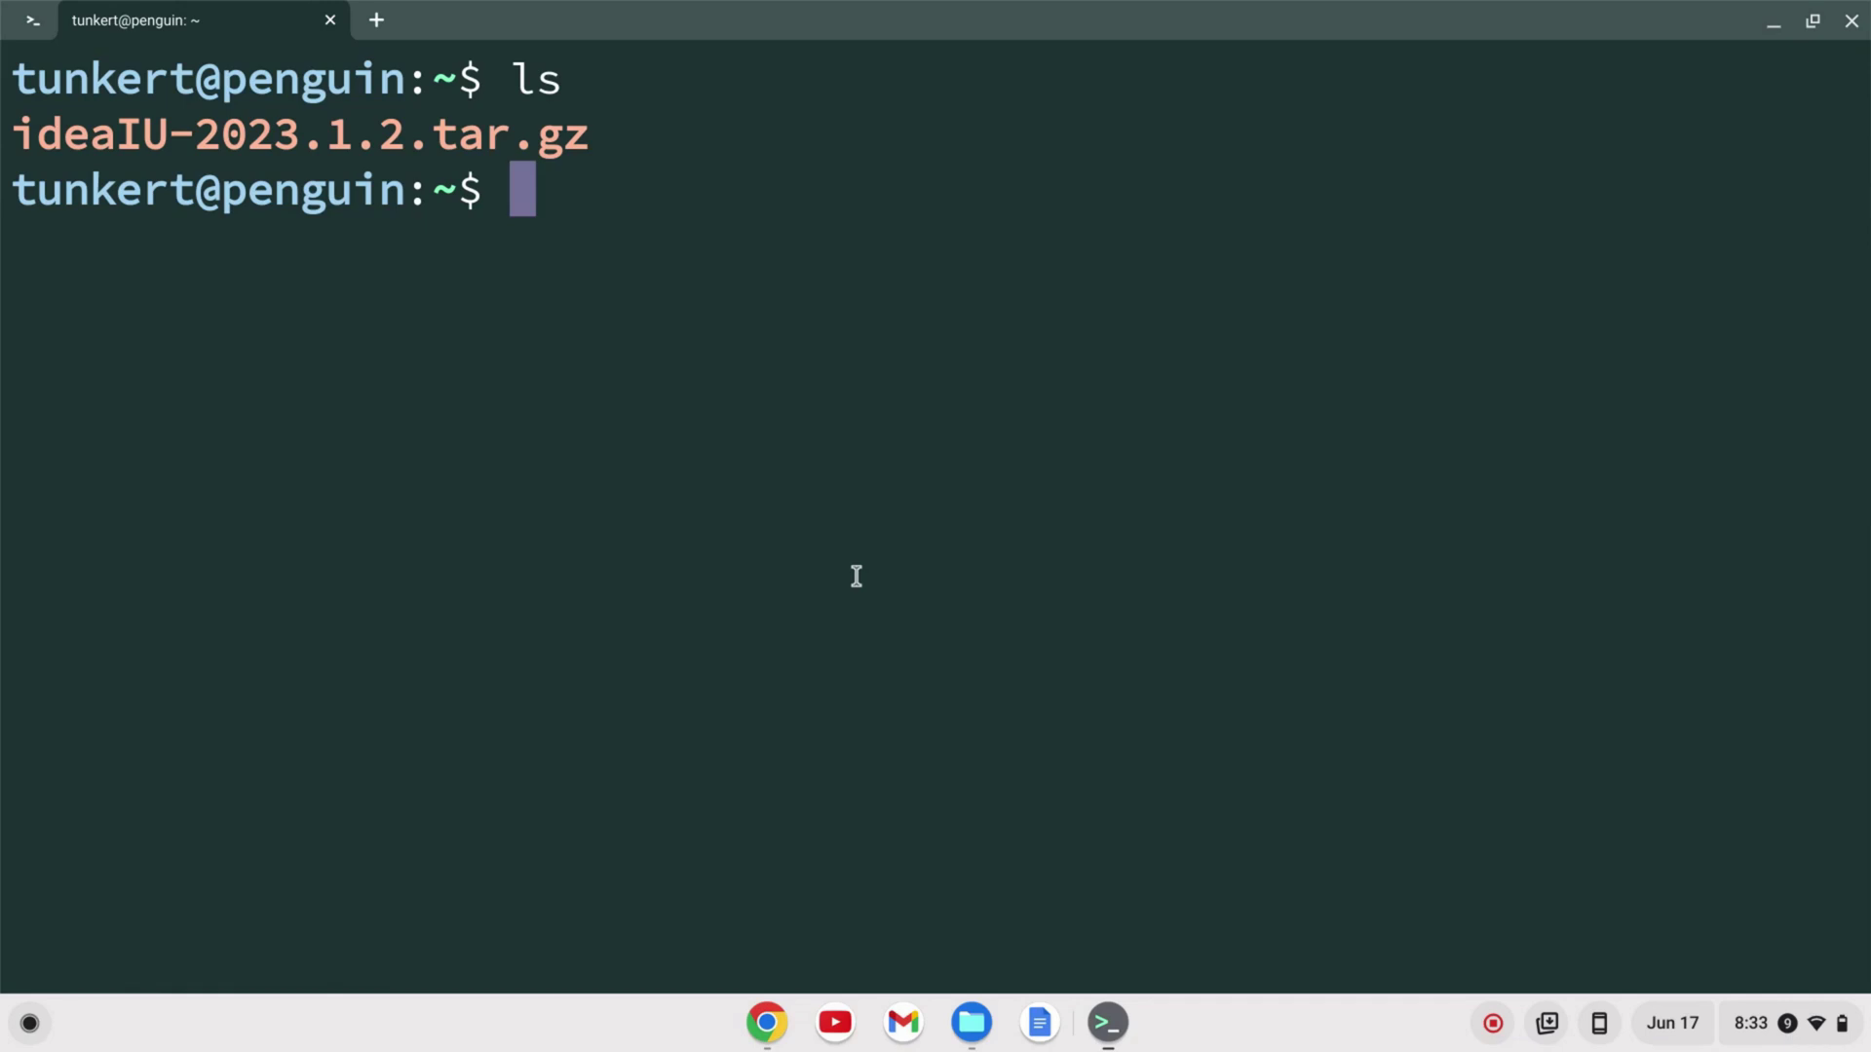
text(sudo )
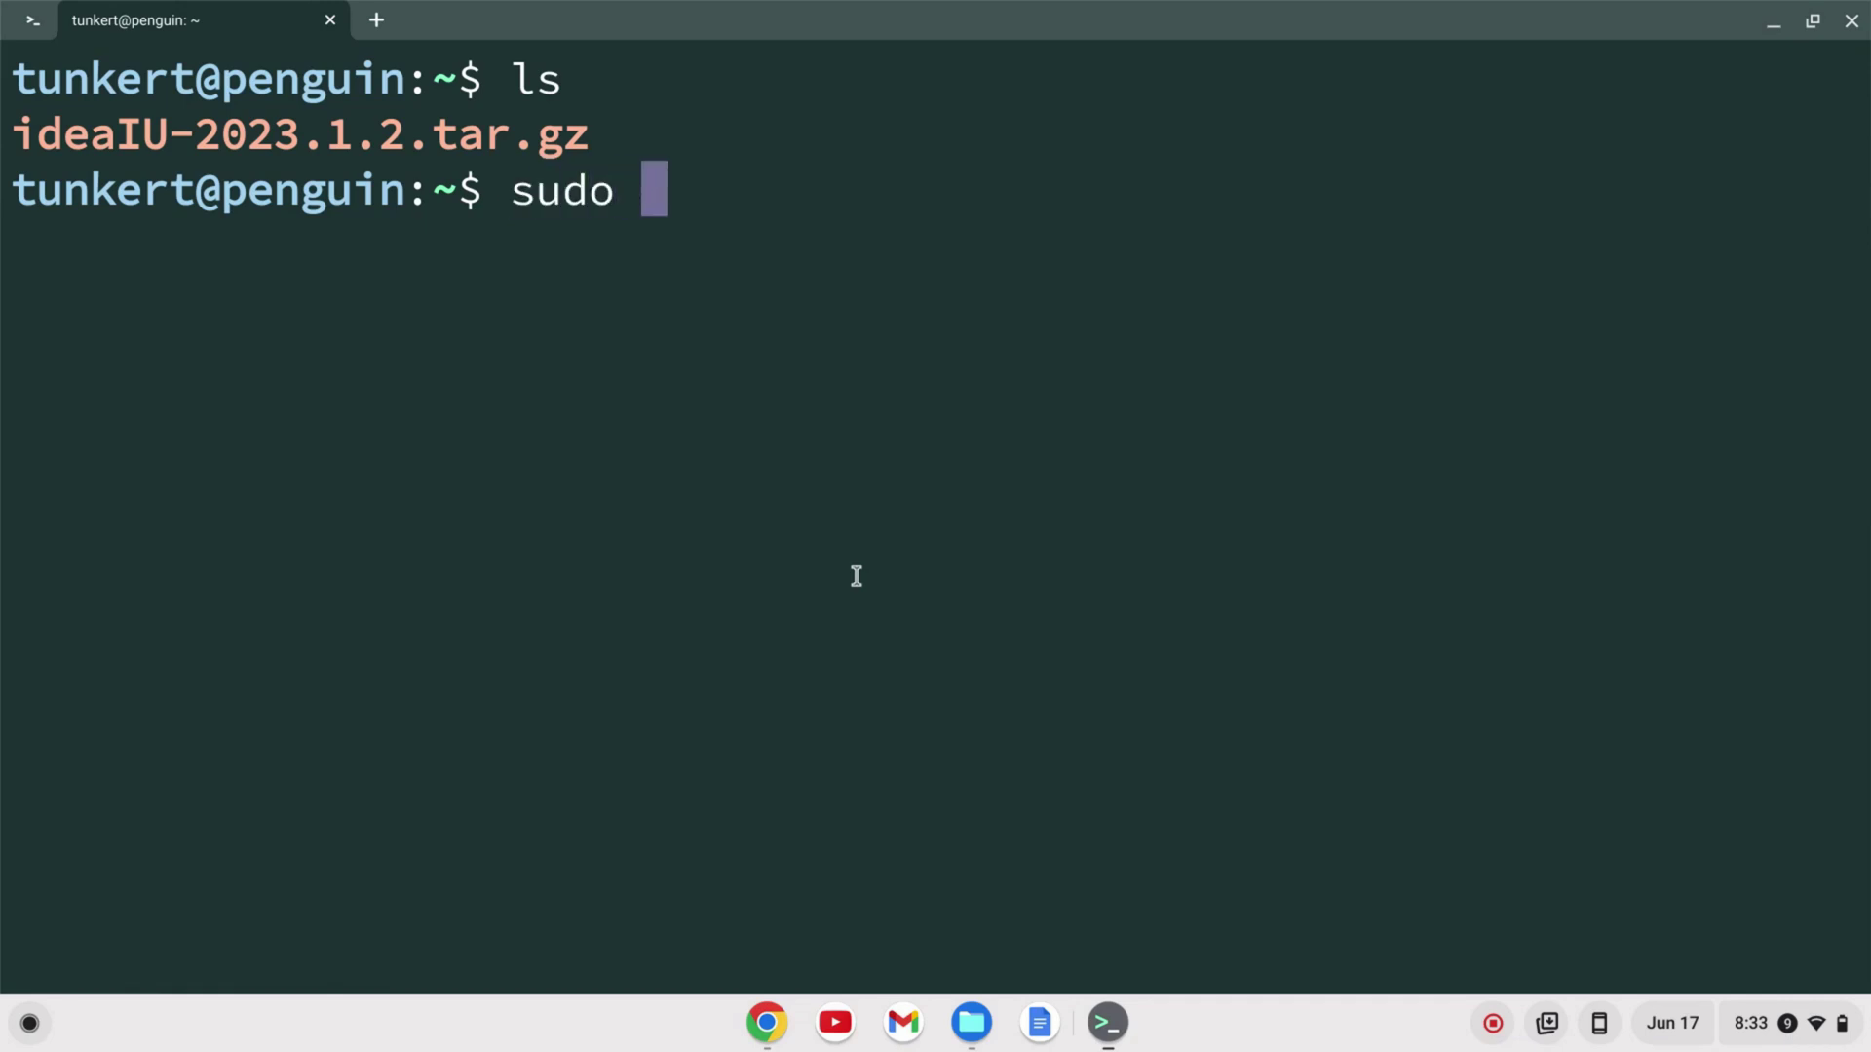
text(tar -xvf )
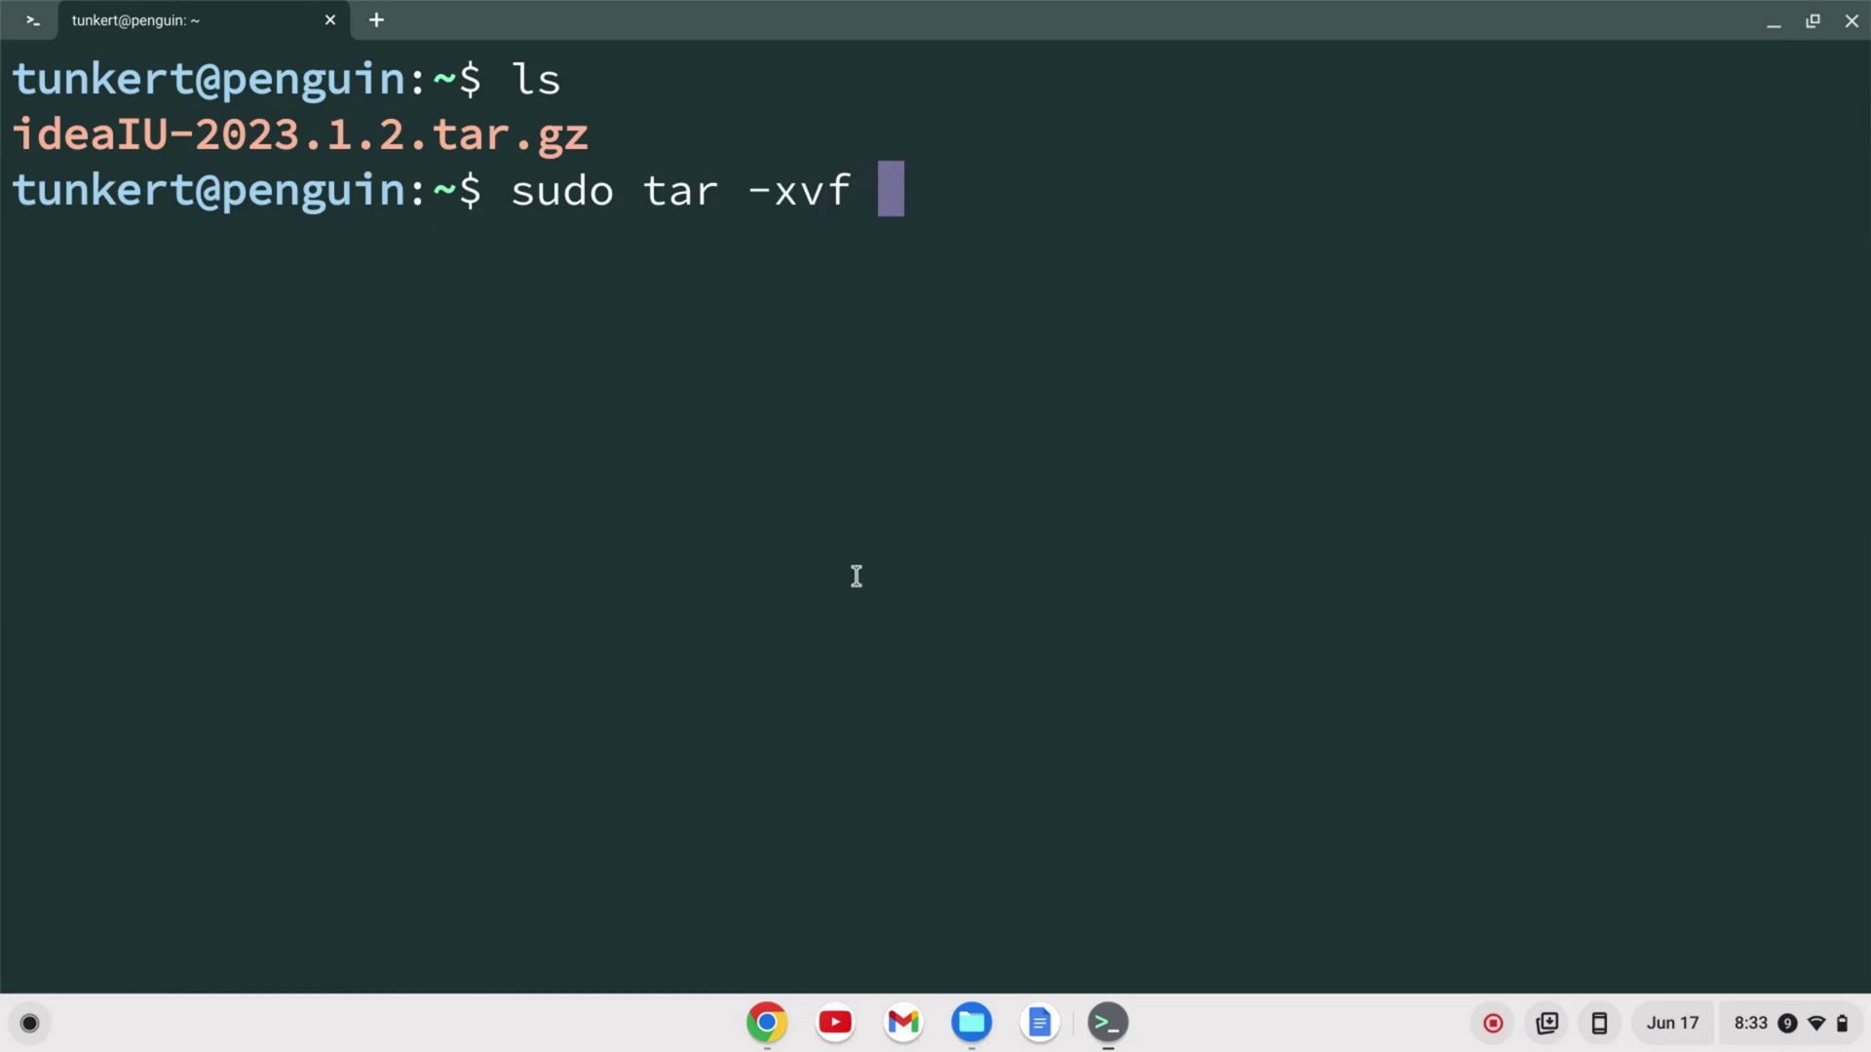
text(id)
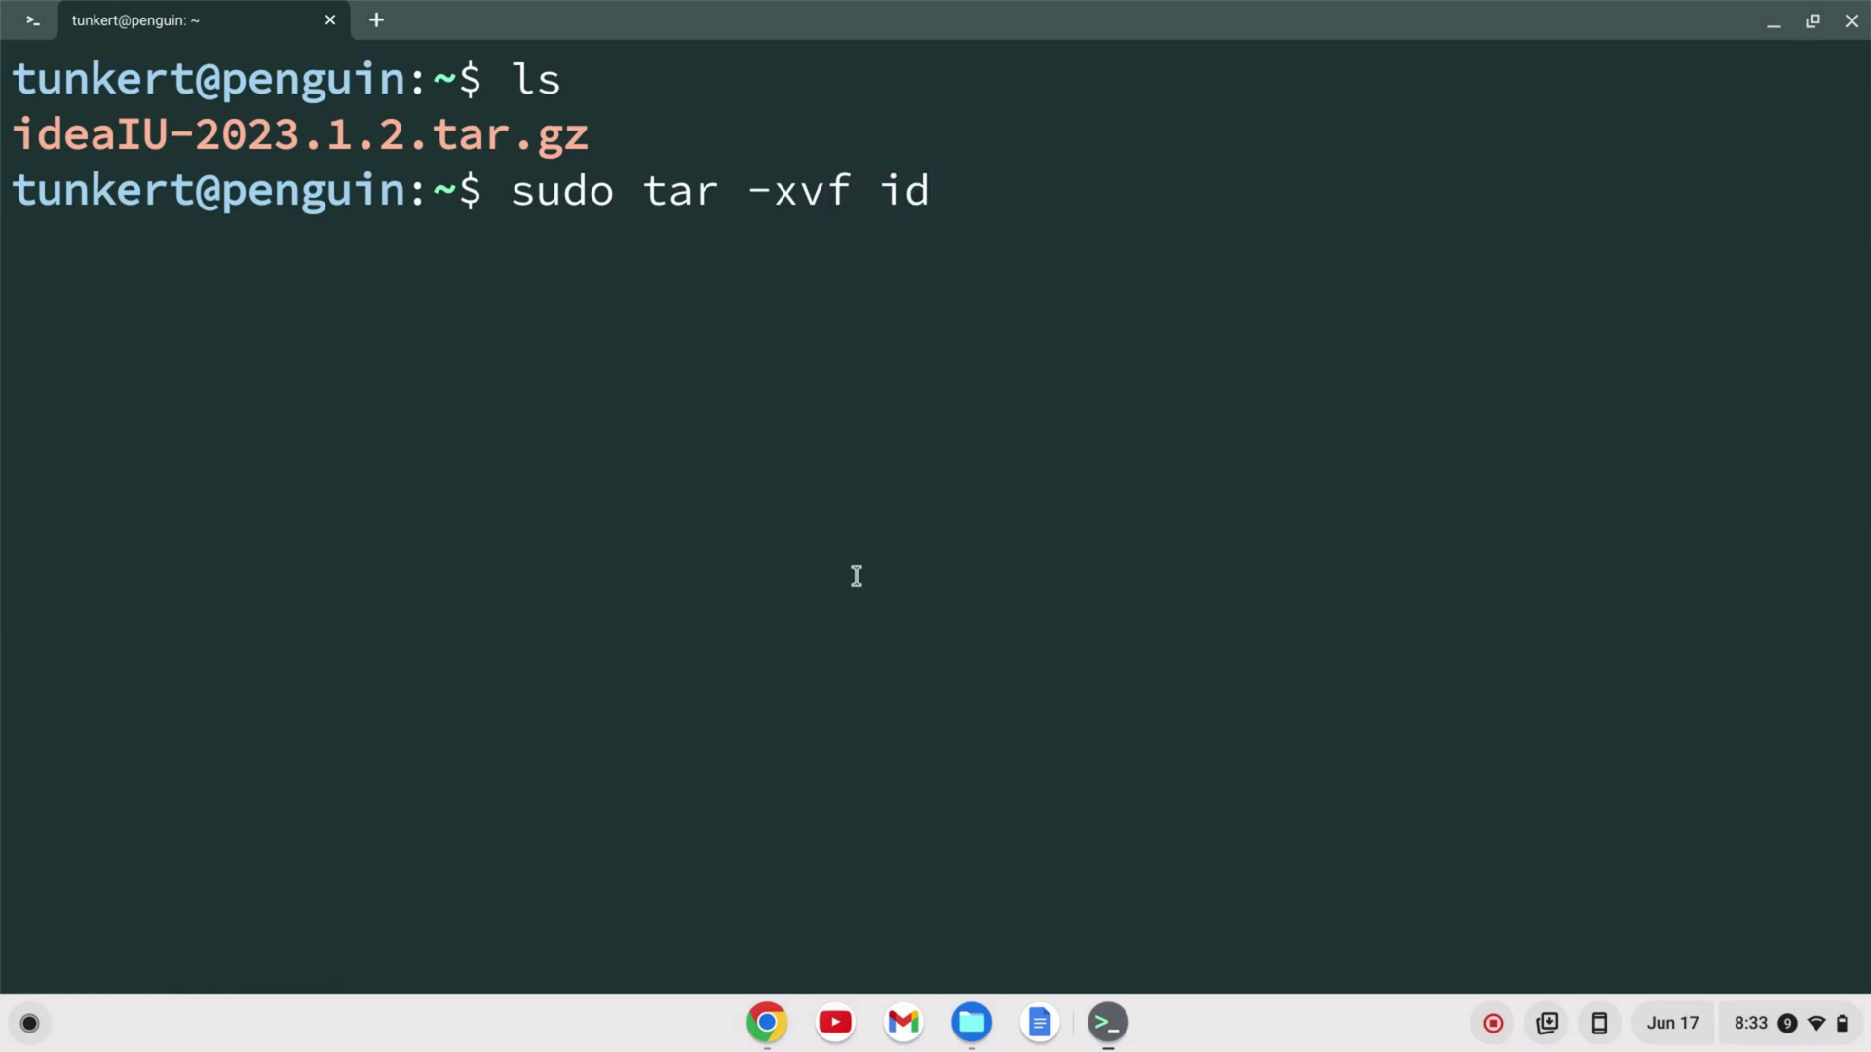
key(Tab)
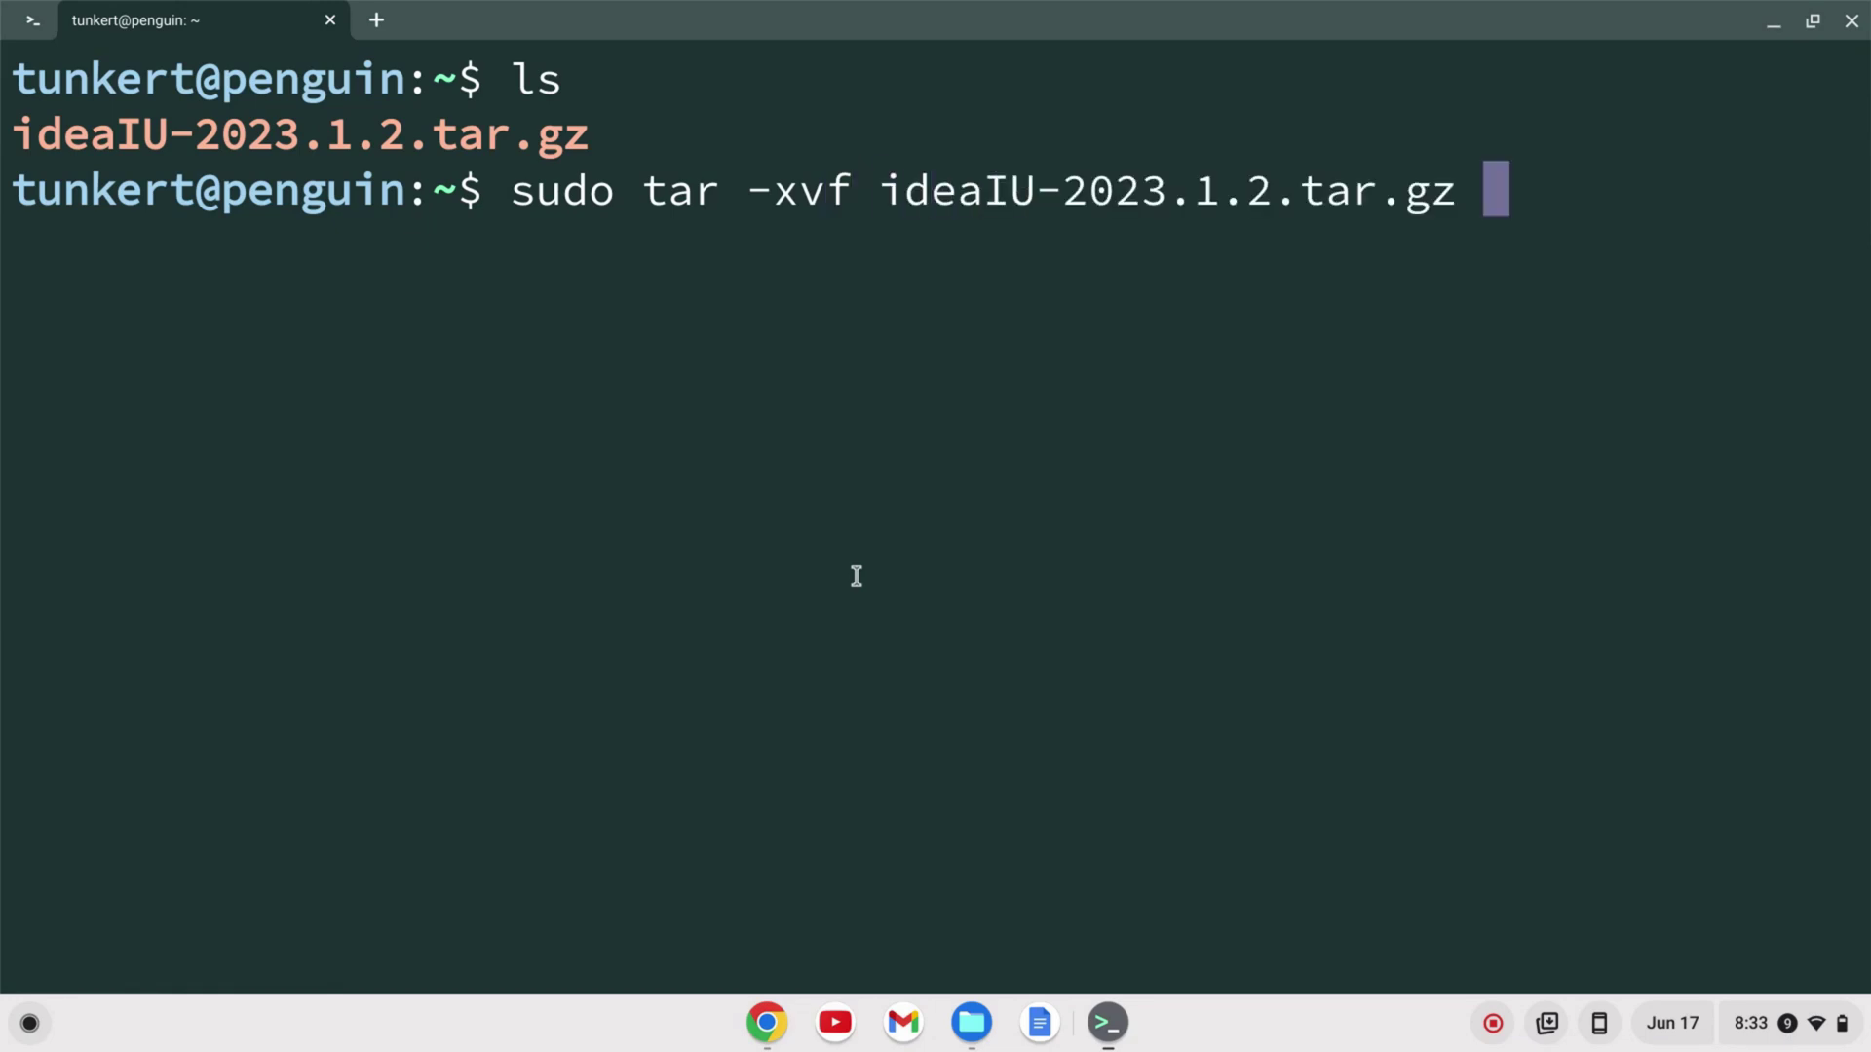
text(-C /opt)
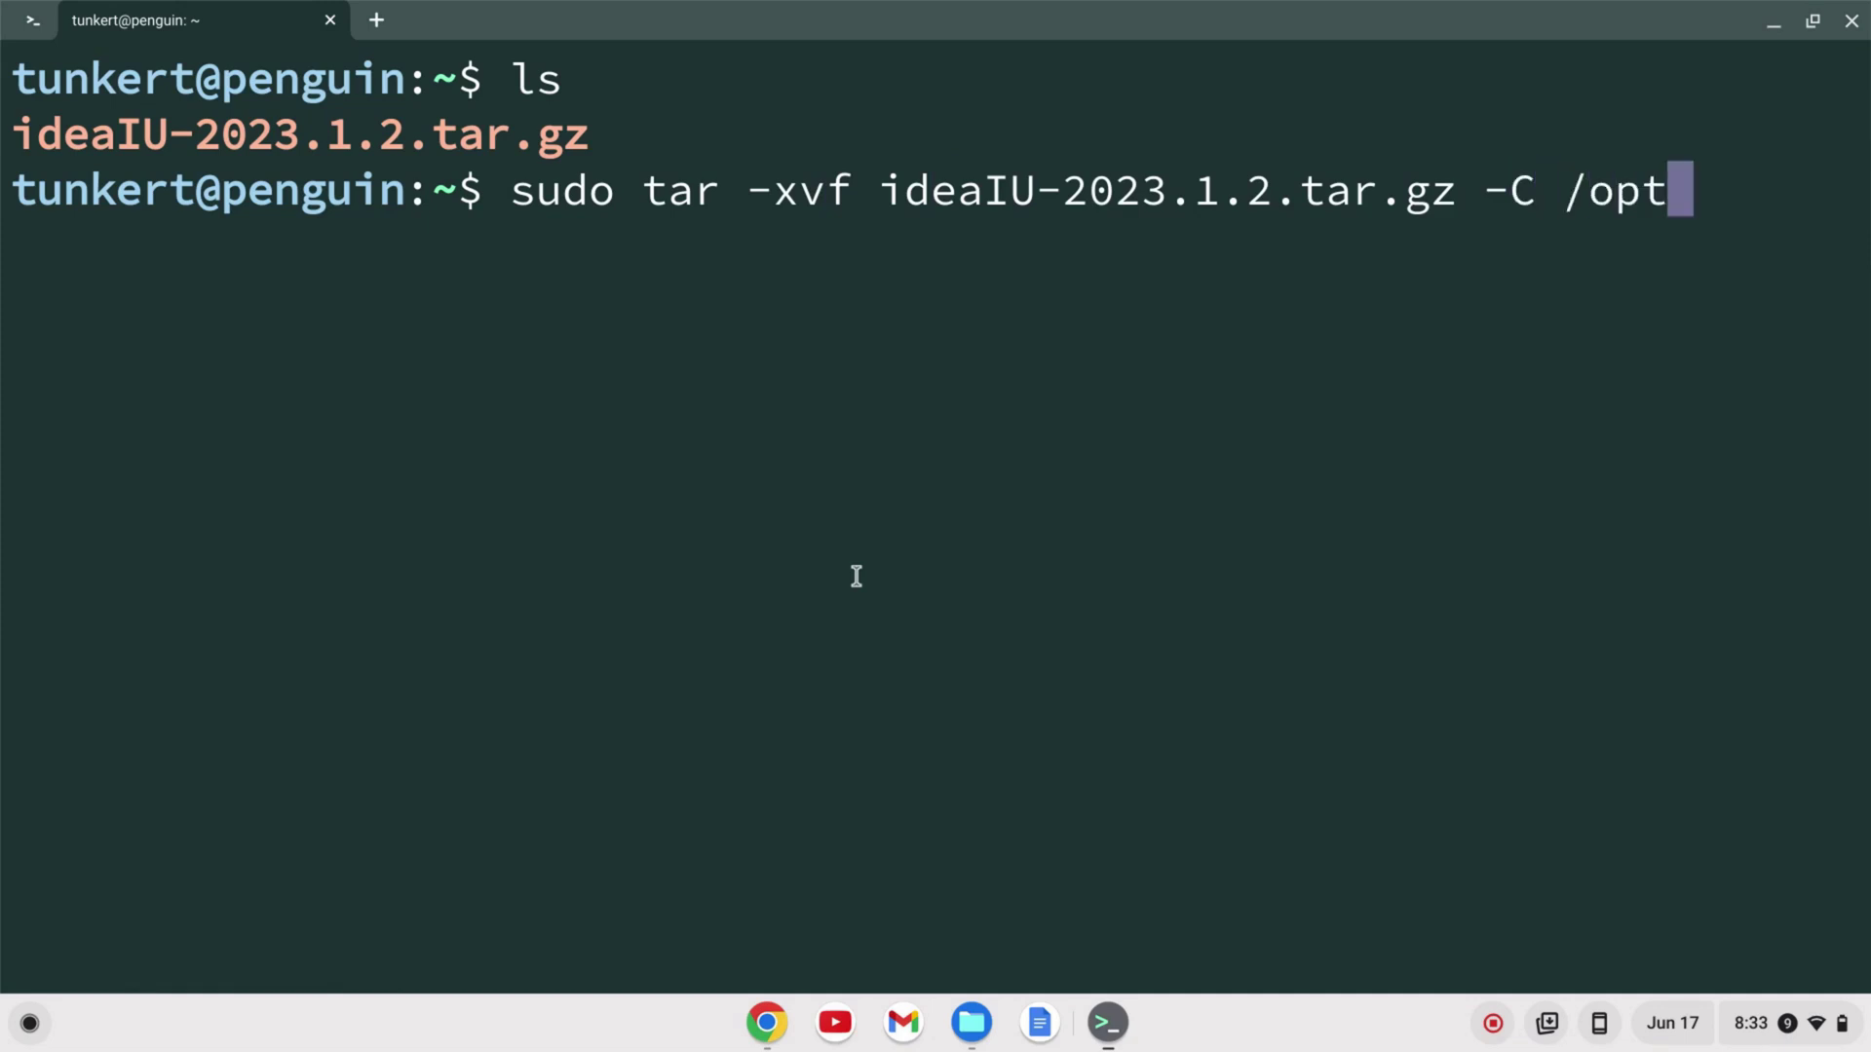
key(Return)
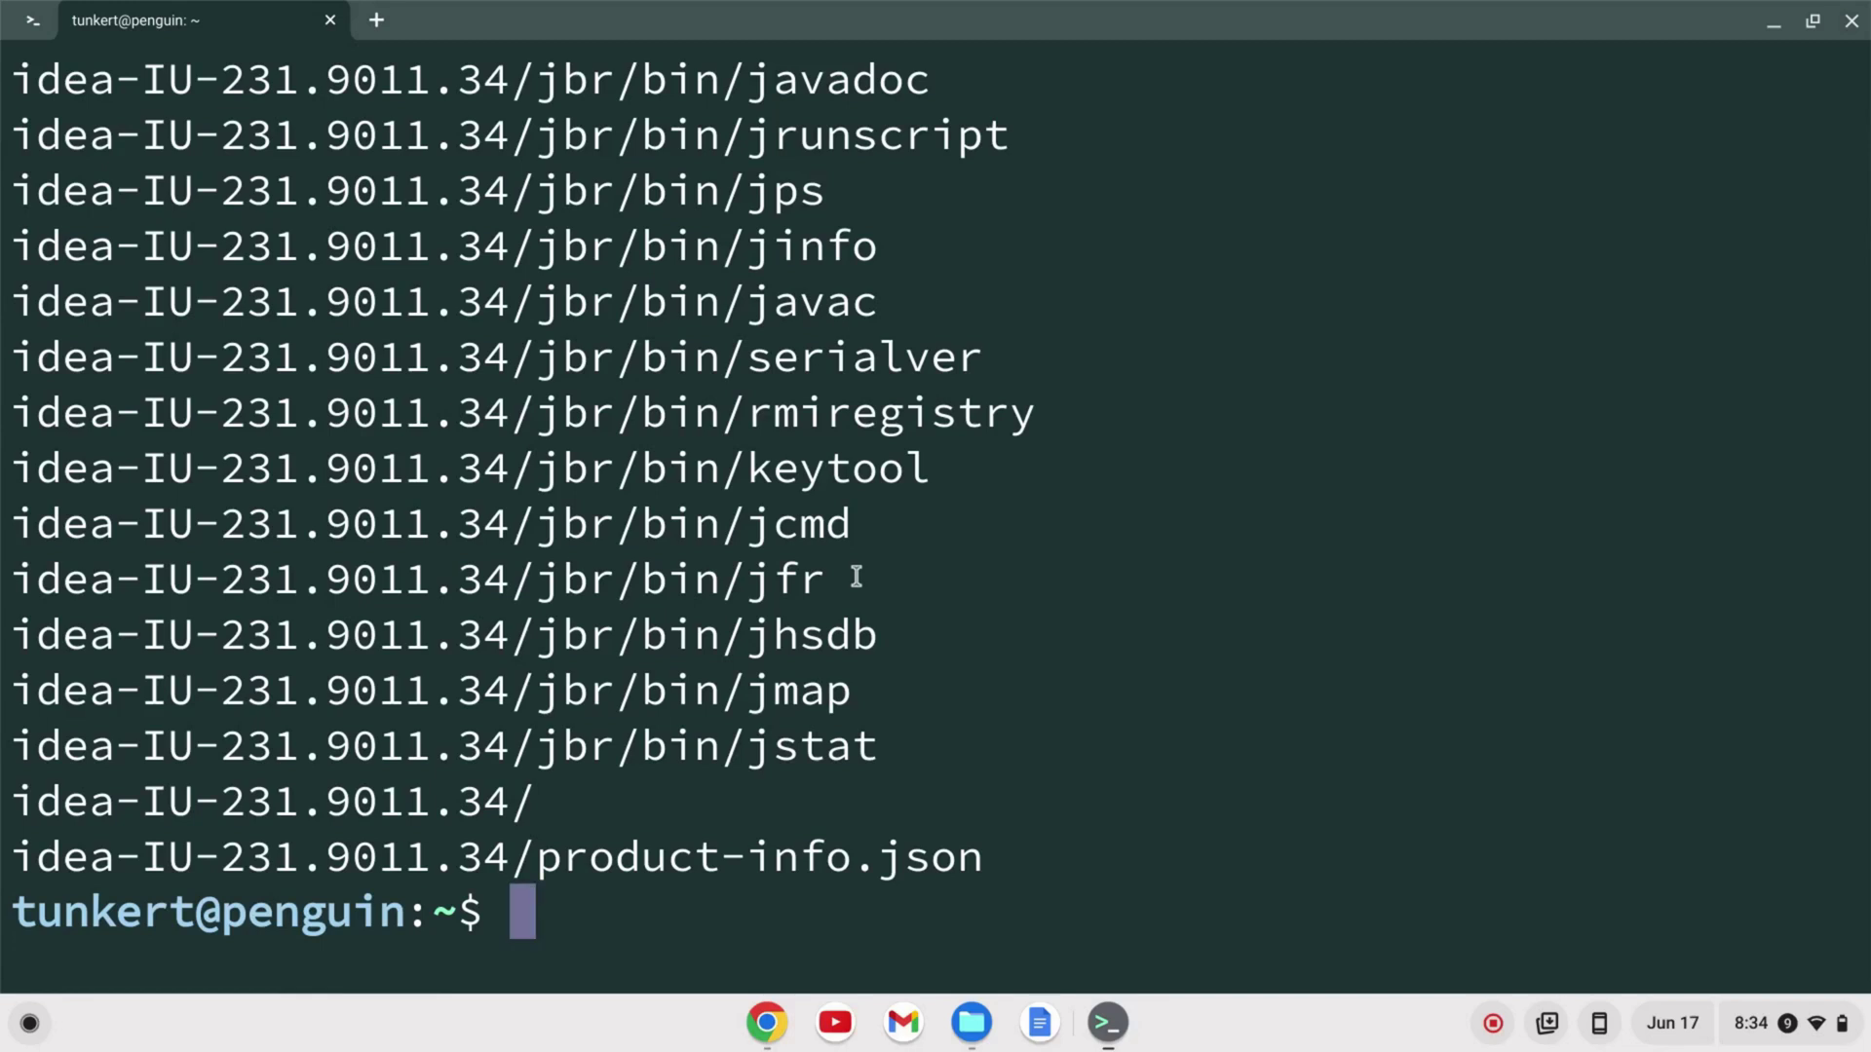
Step: Run /opt/idea-IU-231.9011.34/bin/idea.sh to start IntelliJ IDEA
text(/opt/)
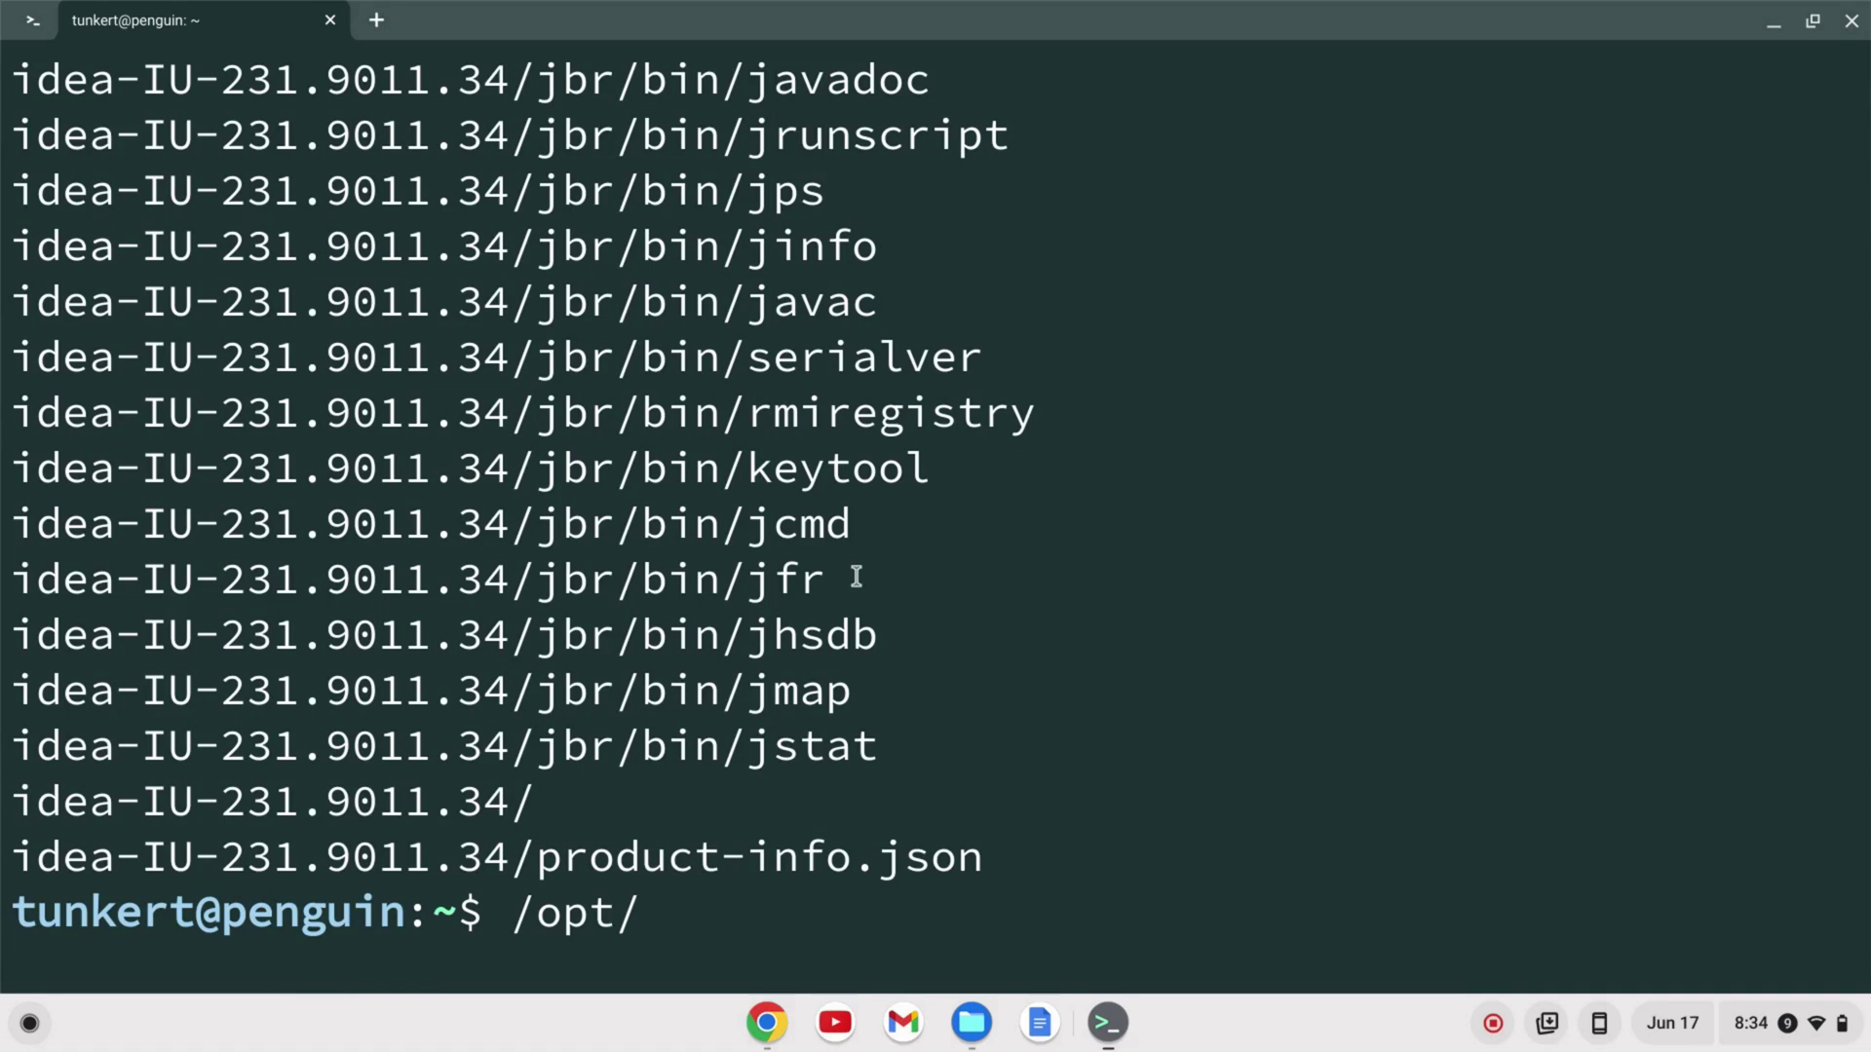
text(id)
key(Tab)
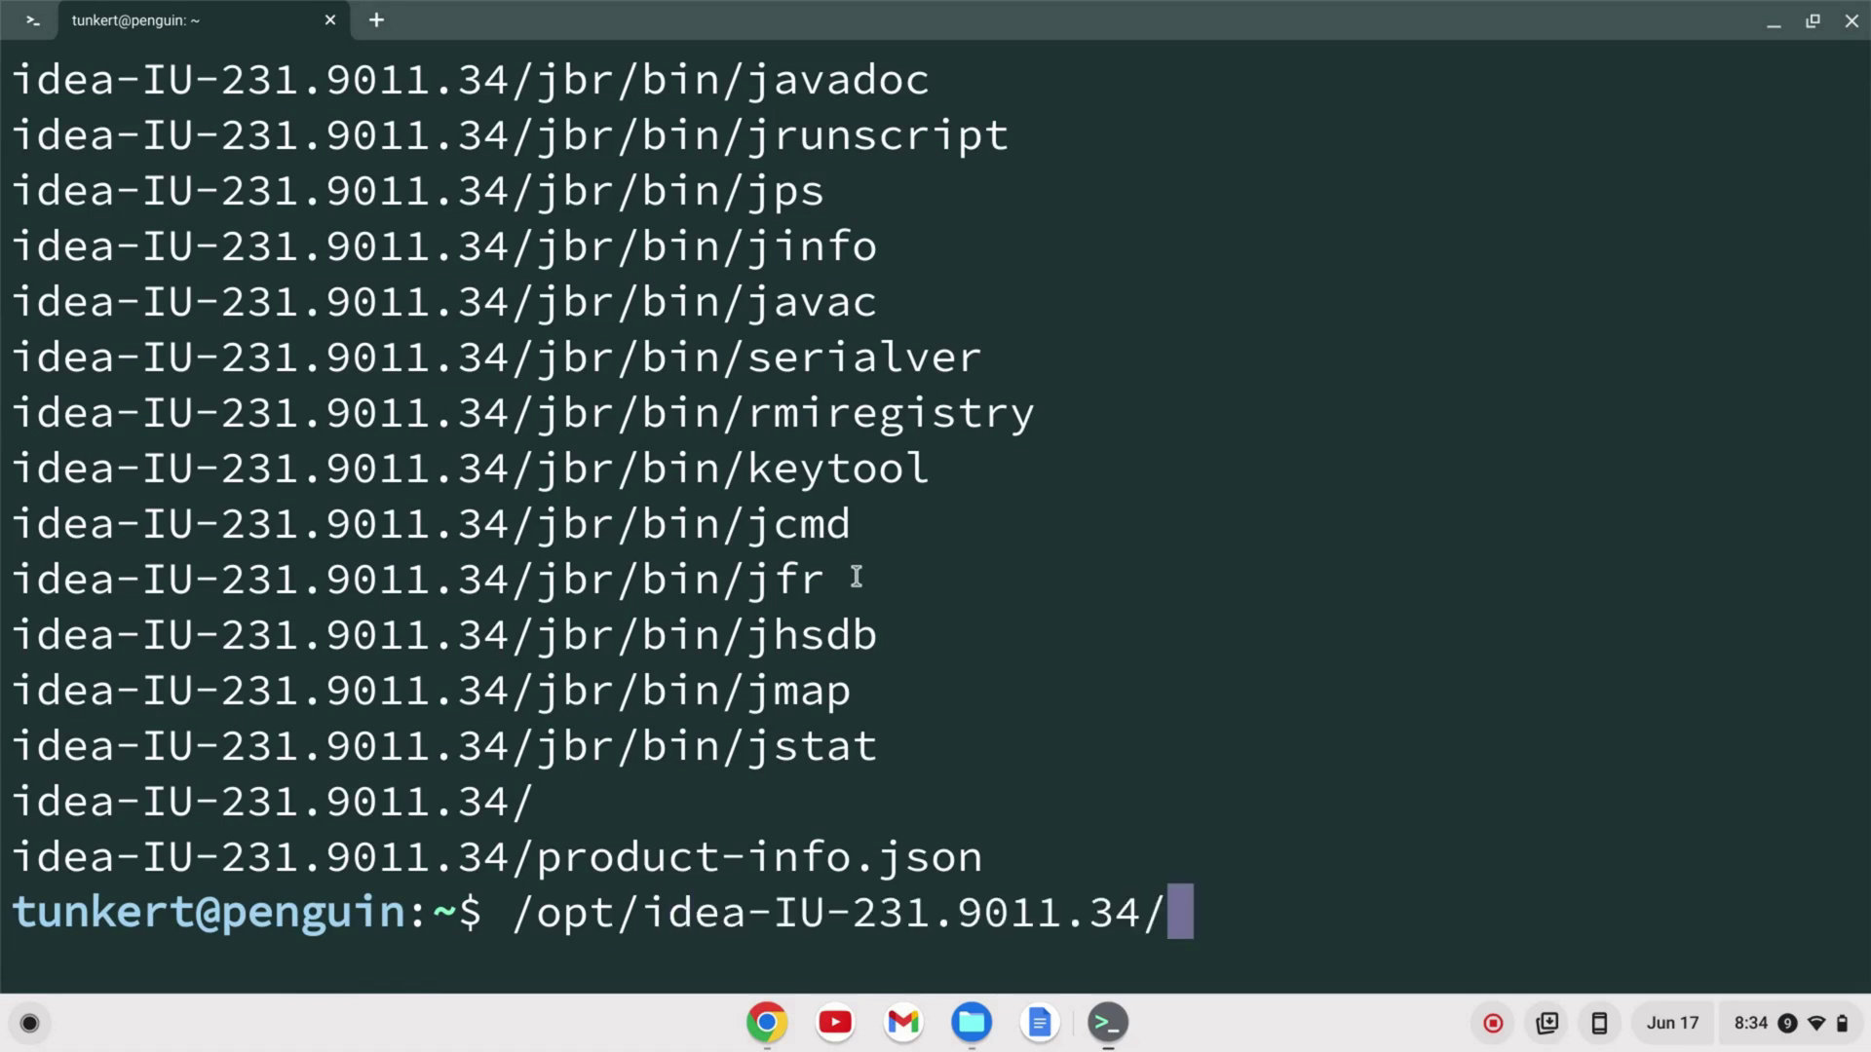
text(bin/id)
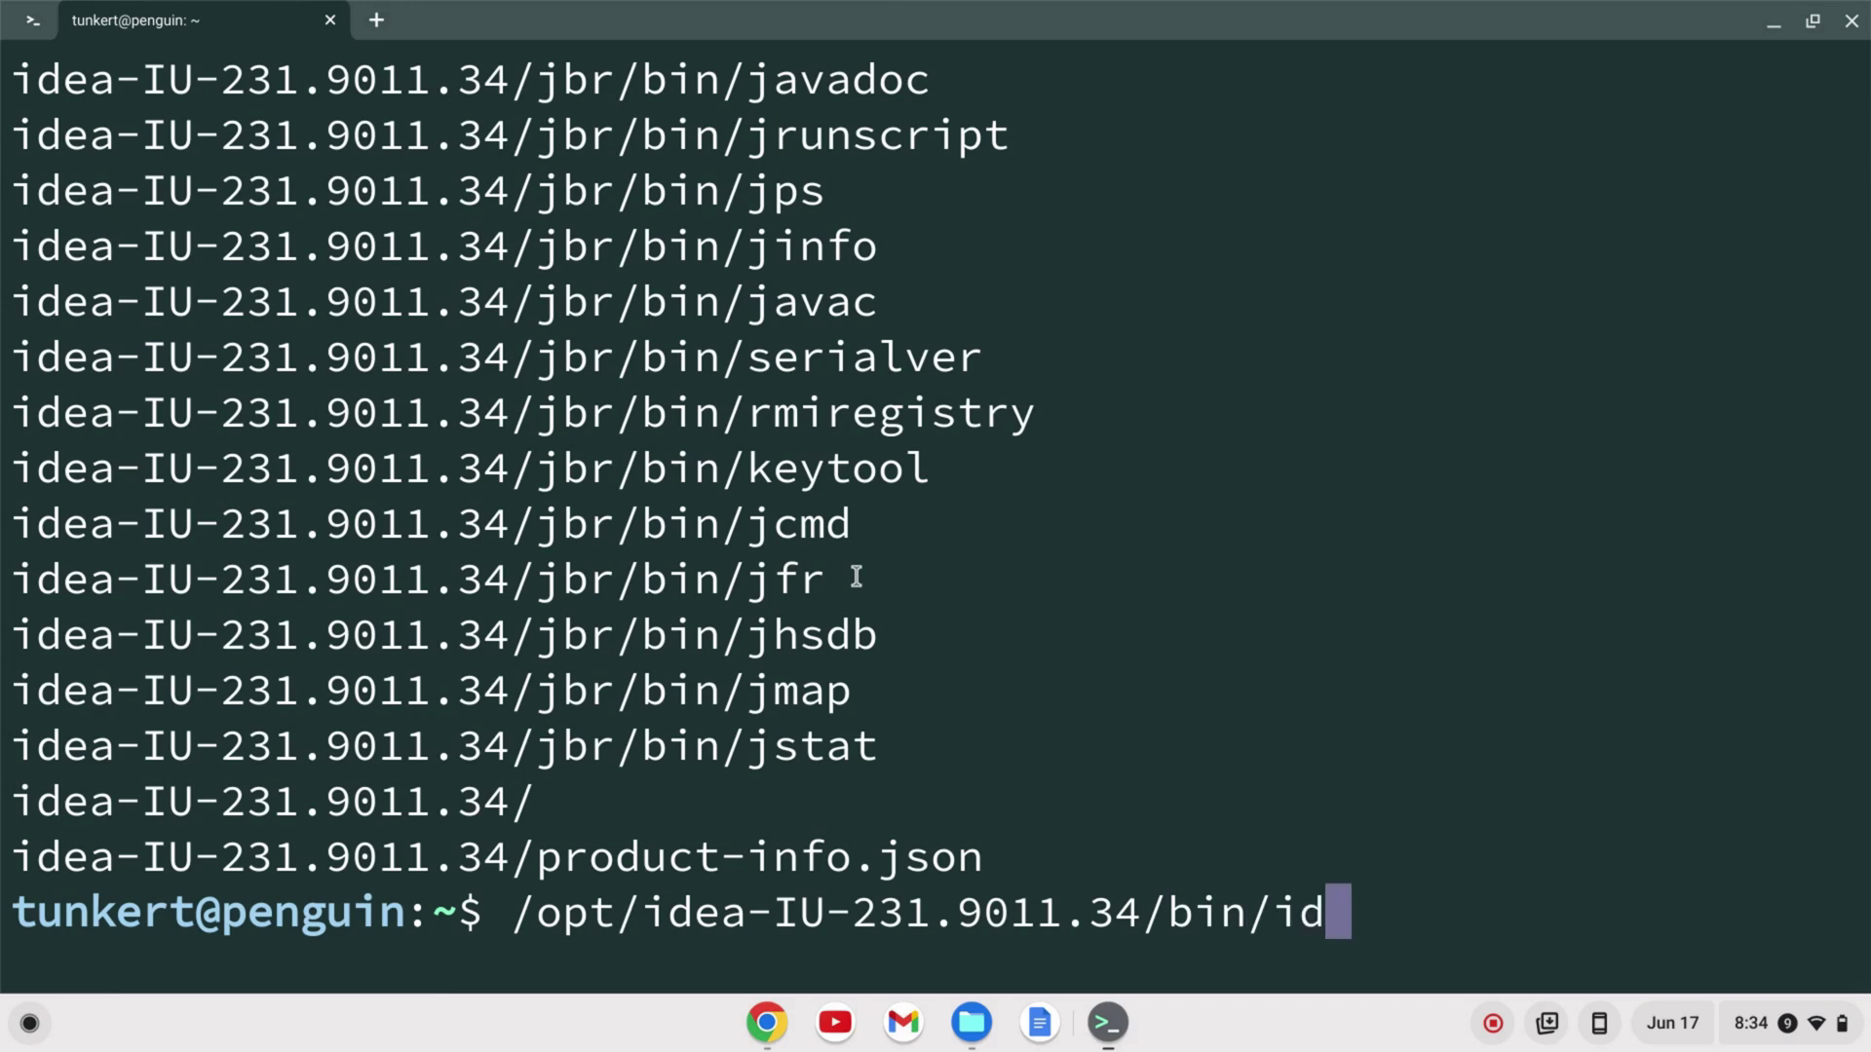
key(Tab)
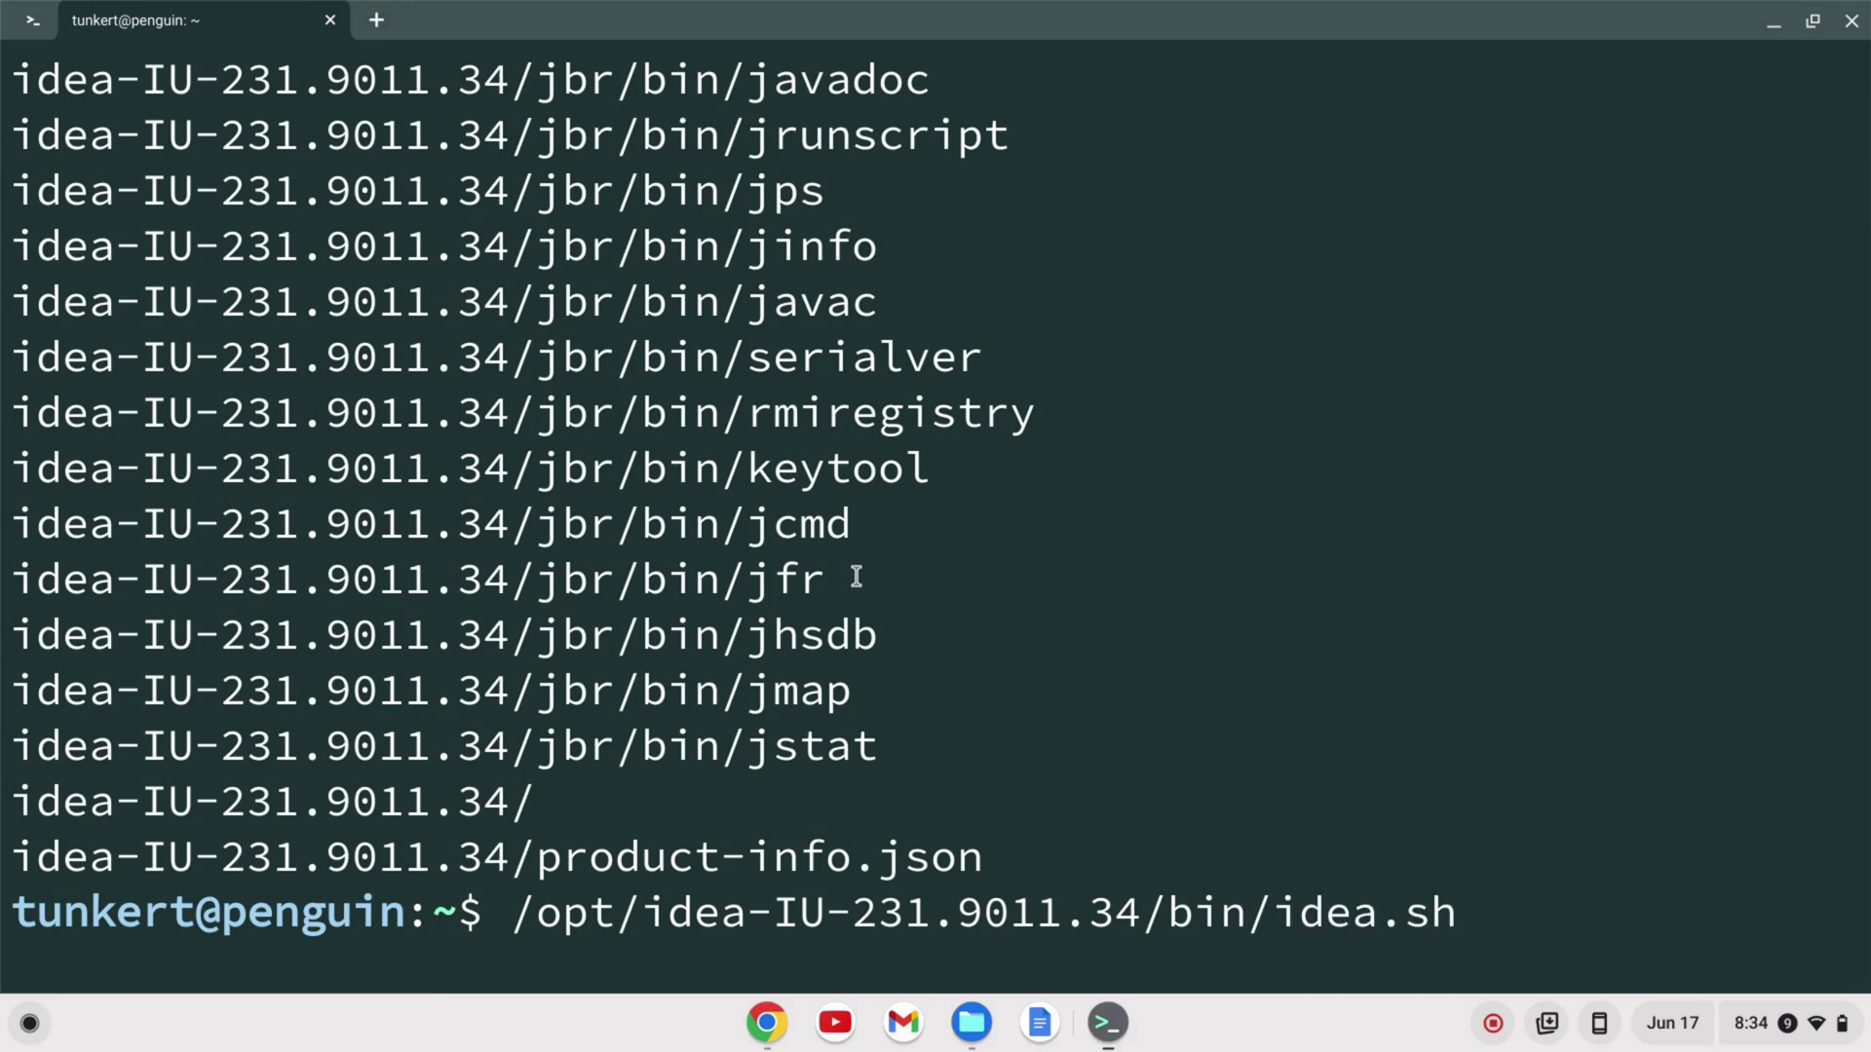
key(Return)
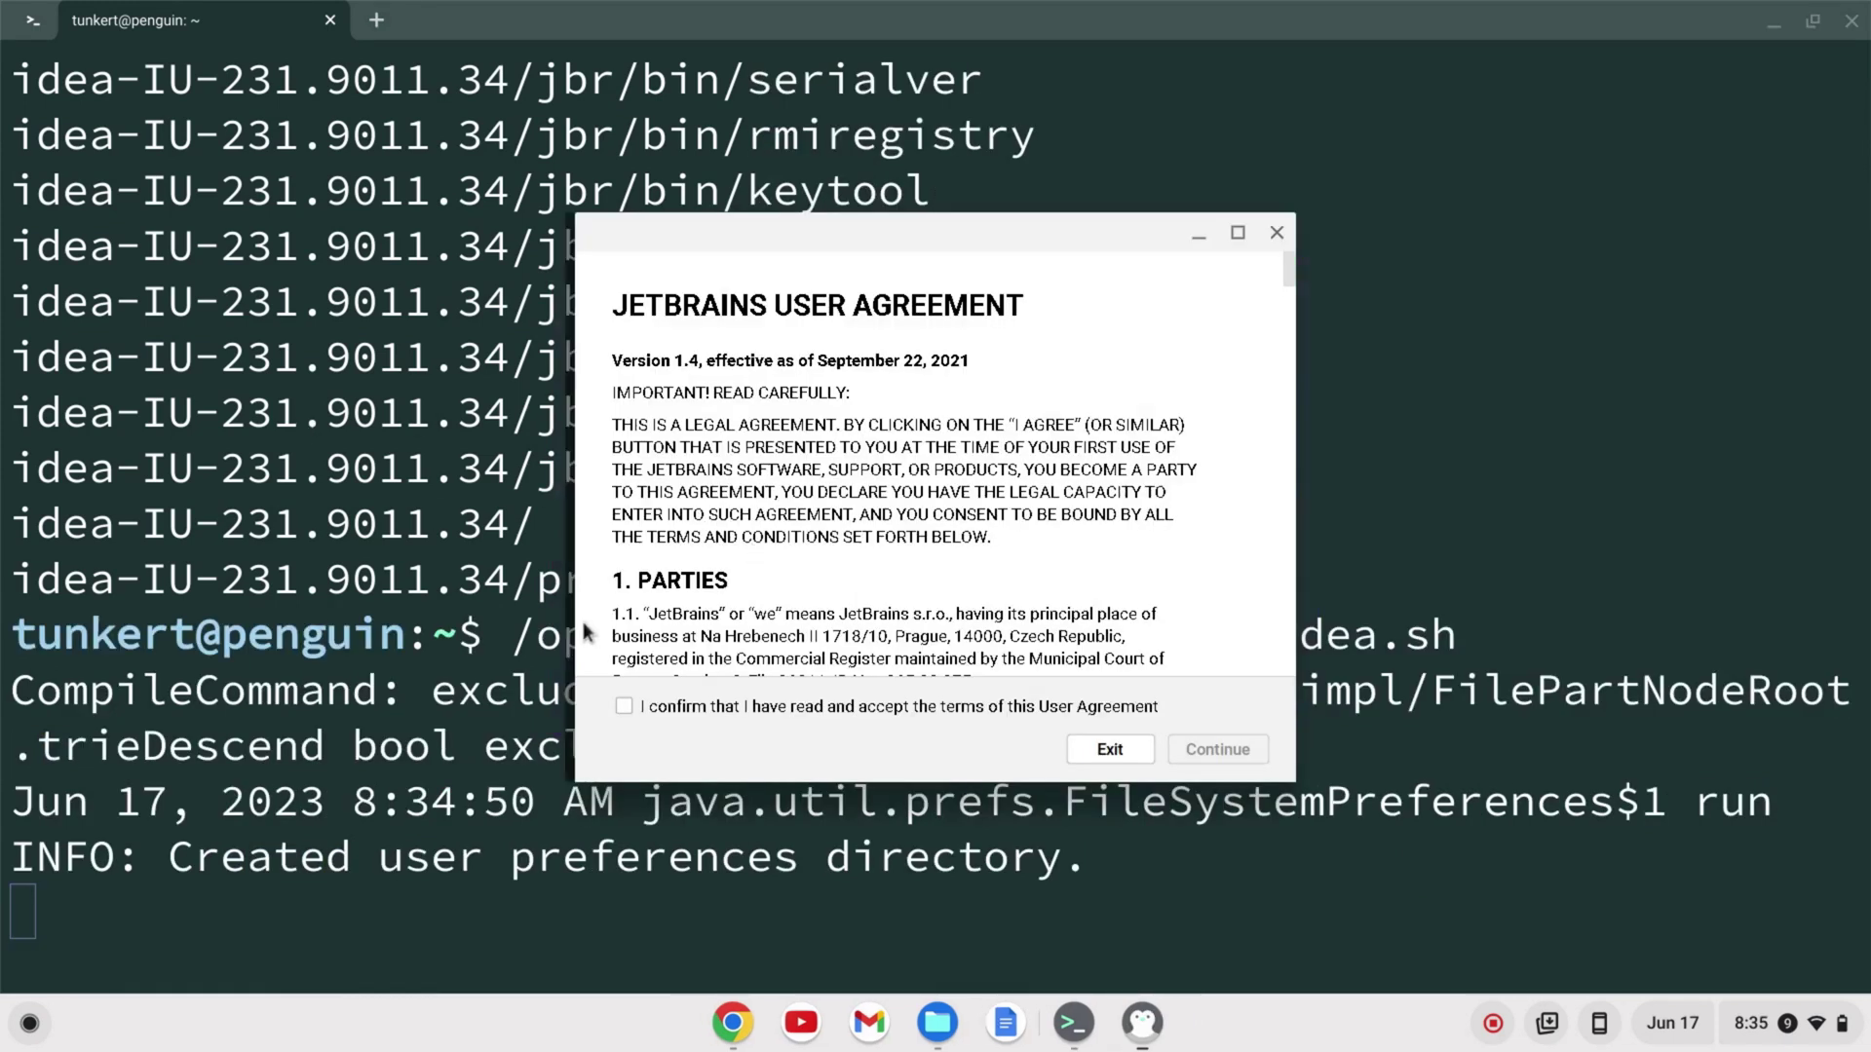
Step: Tick 'I confirm that I have read and accept' on the JetBrains User Agreement and continue
click(623, 706)
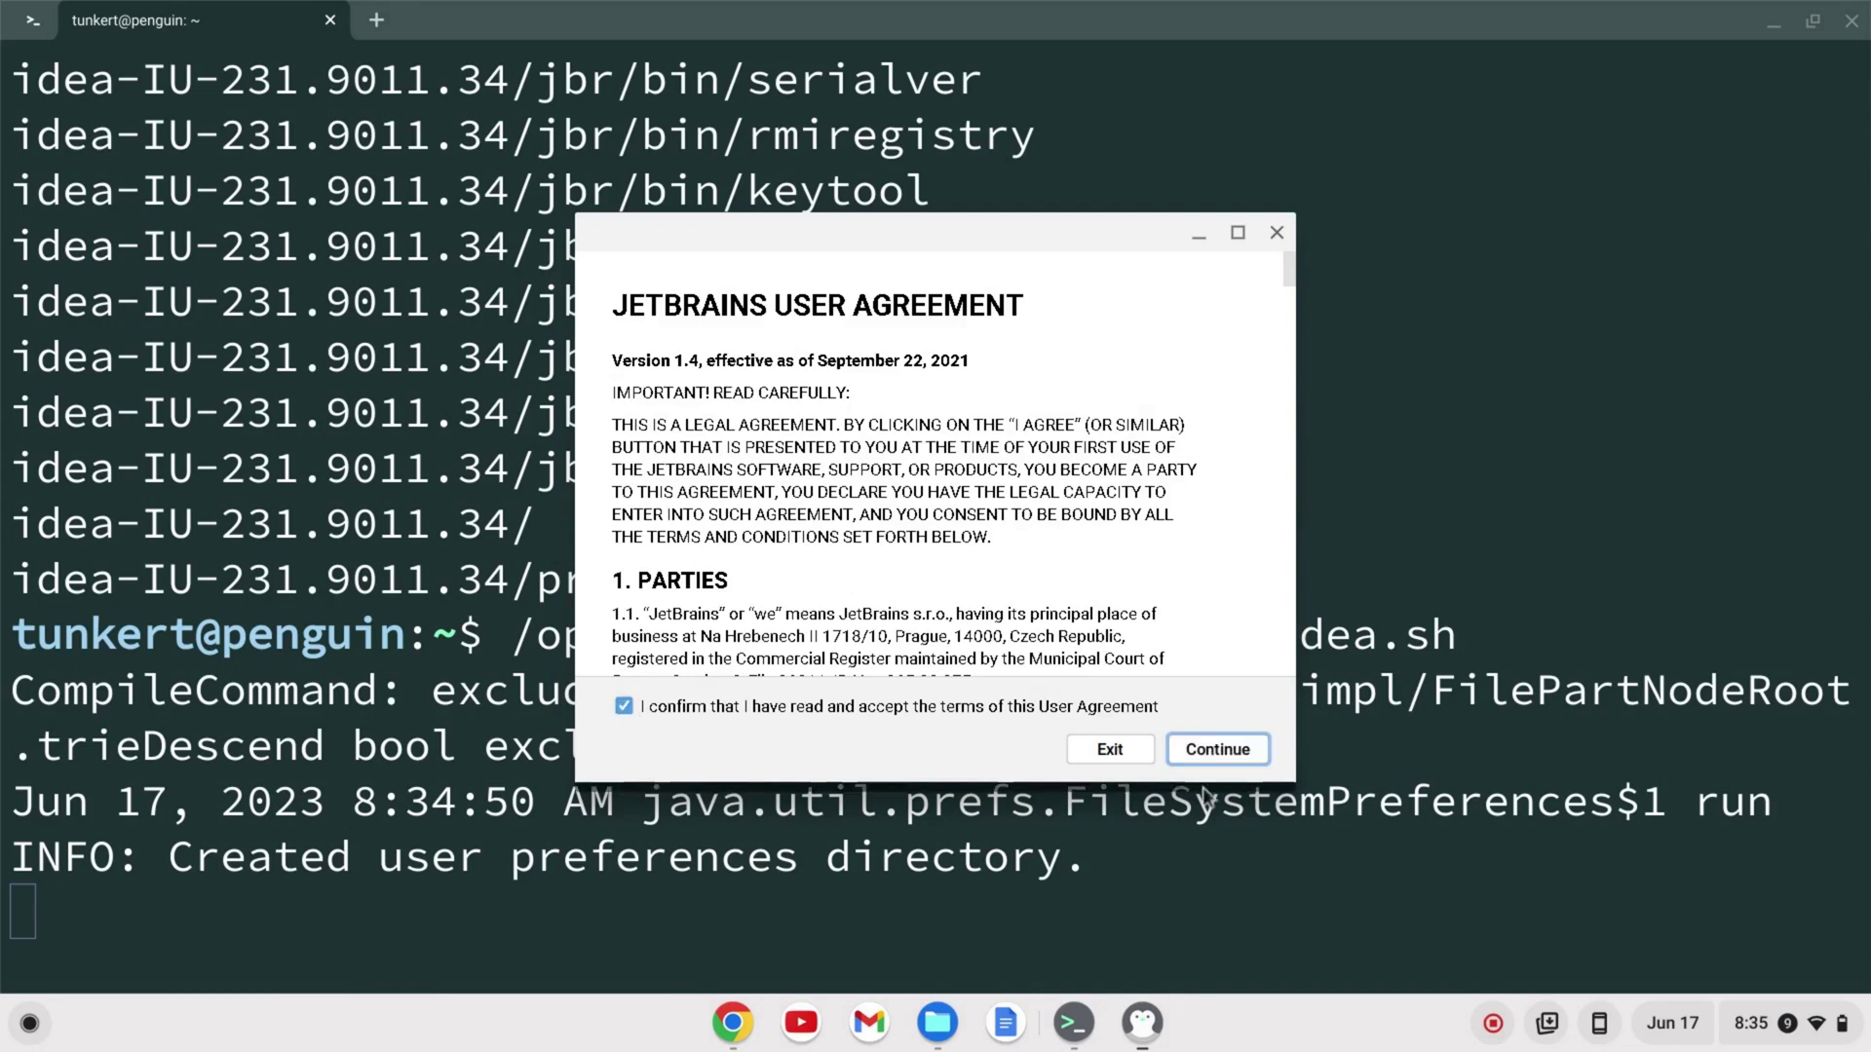
click(1218, 749)
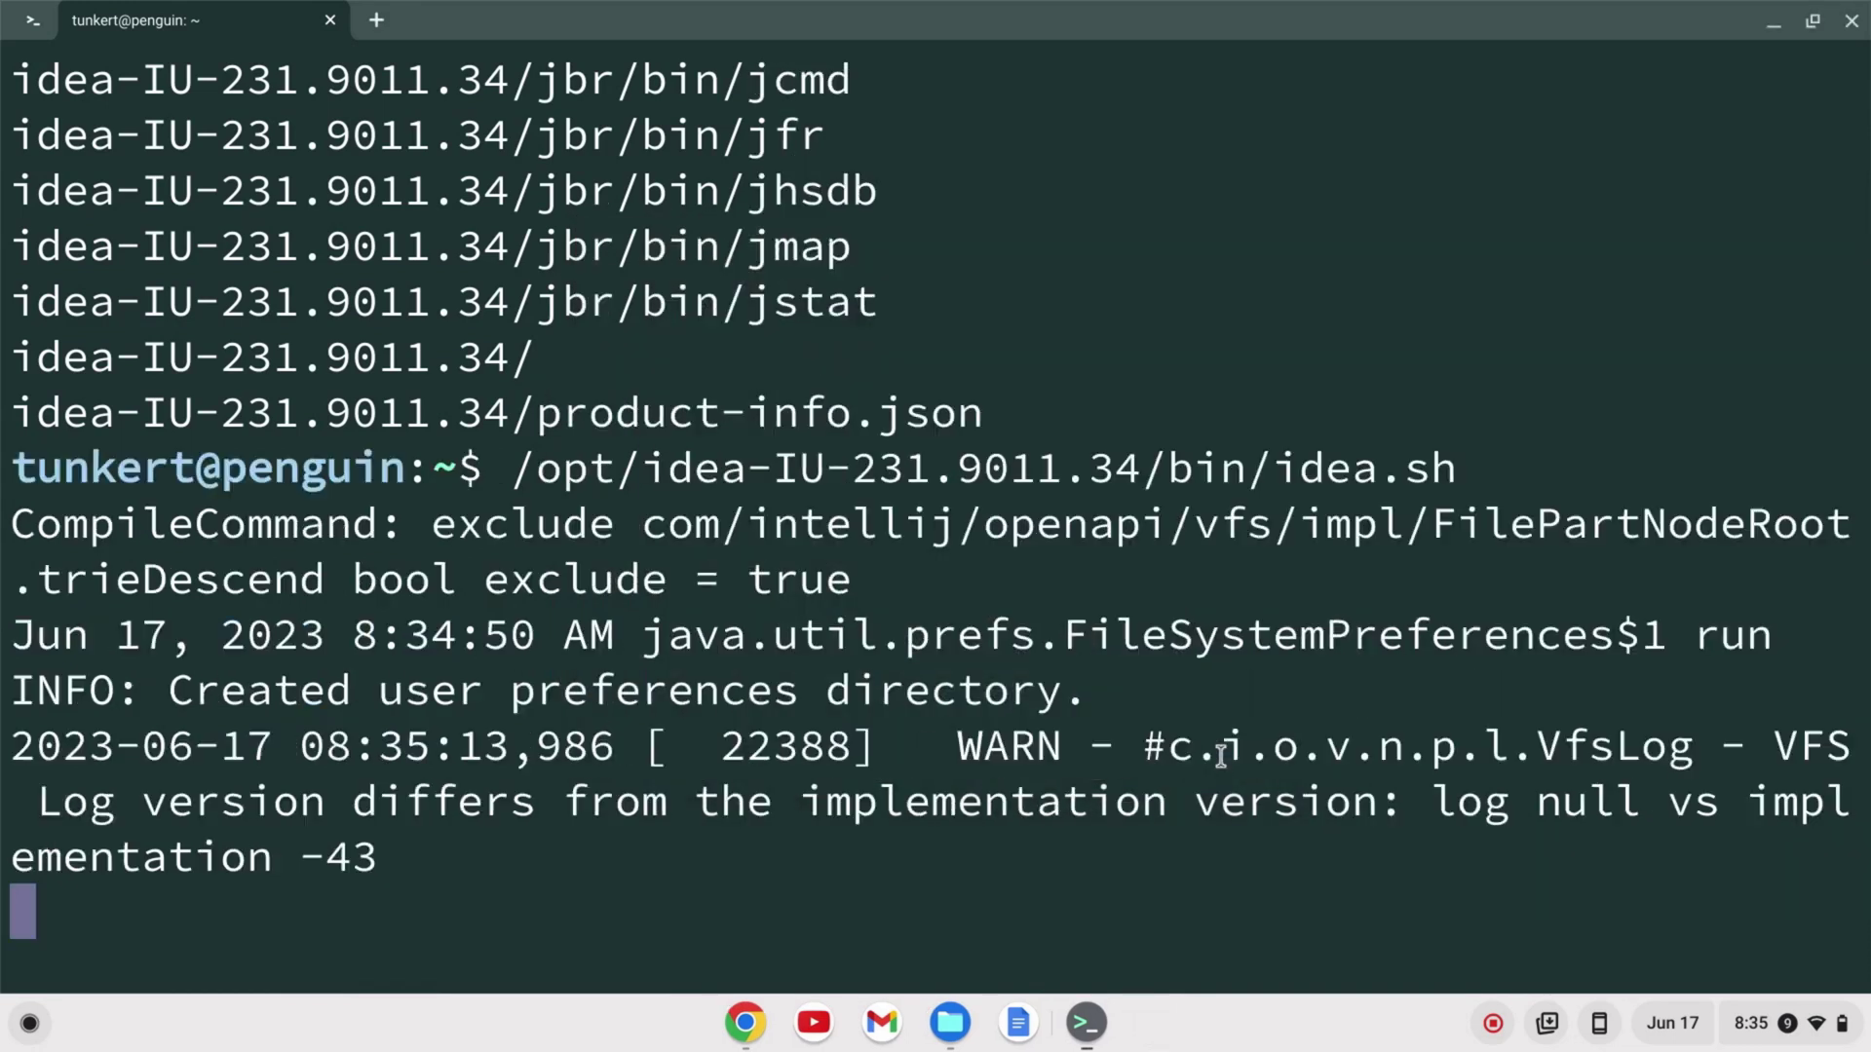